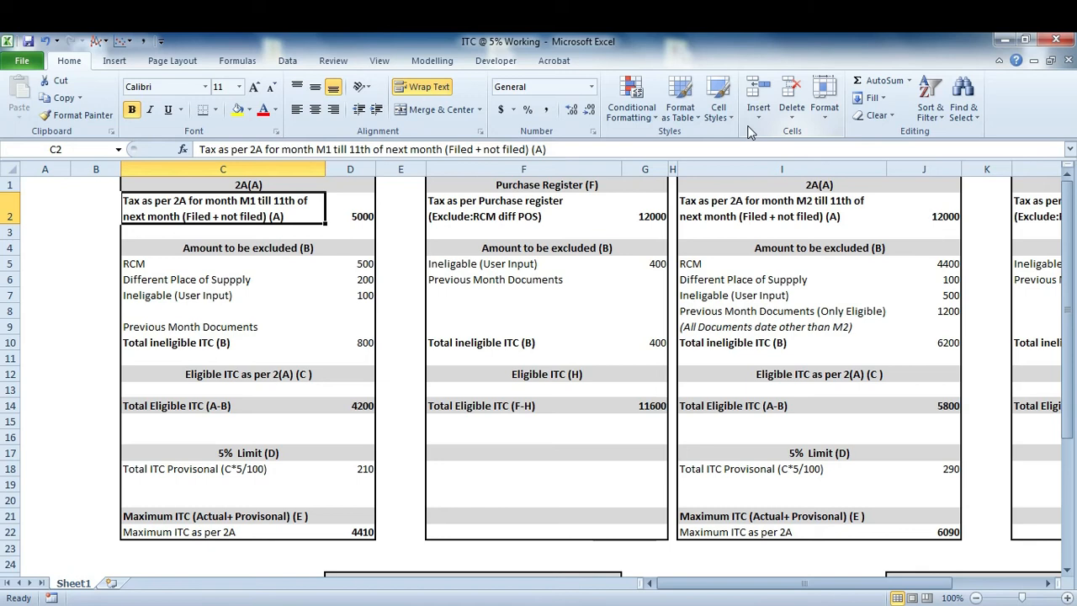
Step: Examine the M1 tax-as-per-2A entry and its amount in C2:D2
{"action": "key", "text": "Right"}
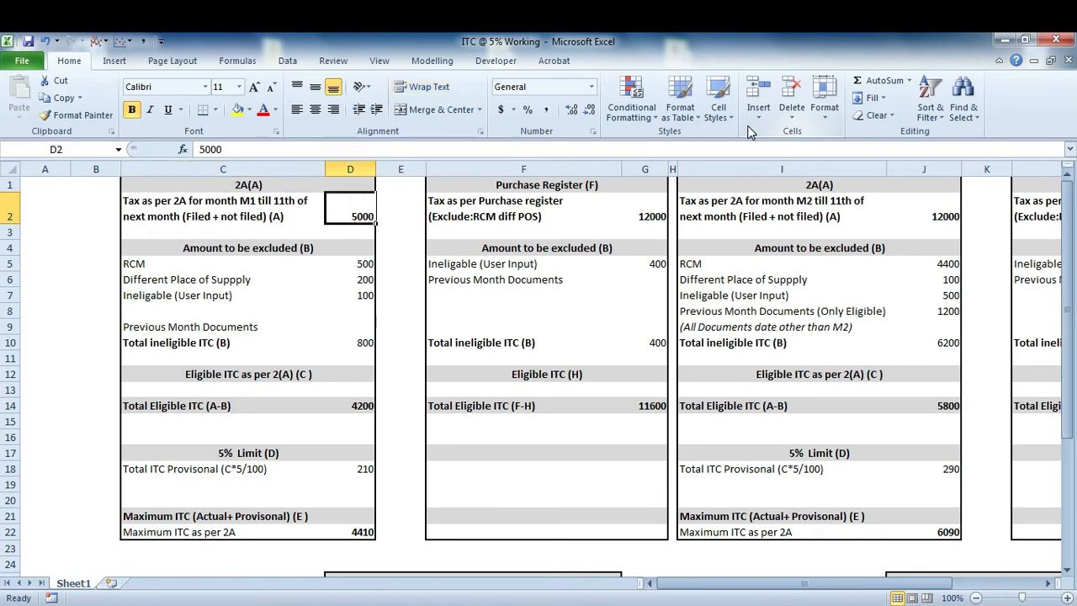
{"action": "key", "text": "Left"}
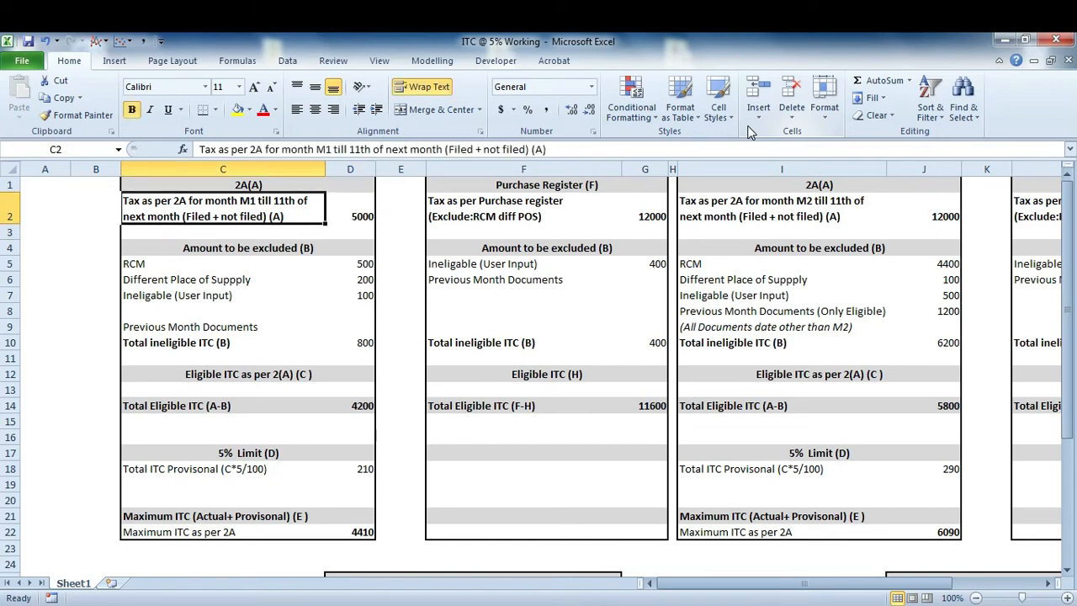
{"action": "key", "text": "Right"}
Step: Examine the M1 exclusion entries for RCM, different place of supply and ineligible credit in C5:D7
{"action": "key", "text": "Down"}
{"action": "key", "text": "Down"}
{"action": "key", "text": "Down"}
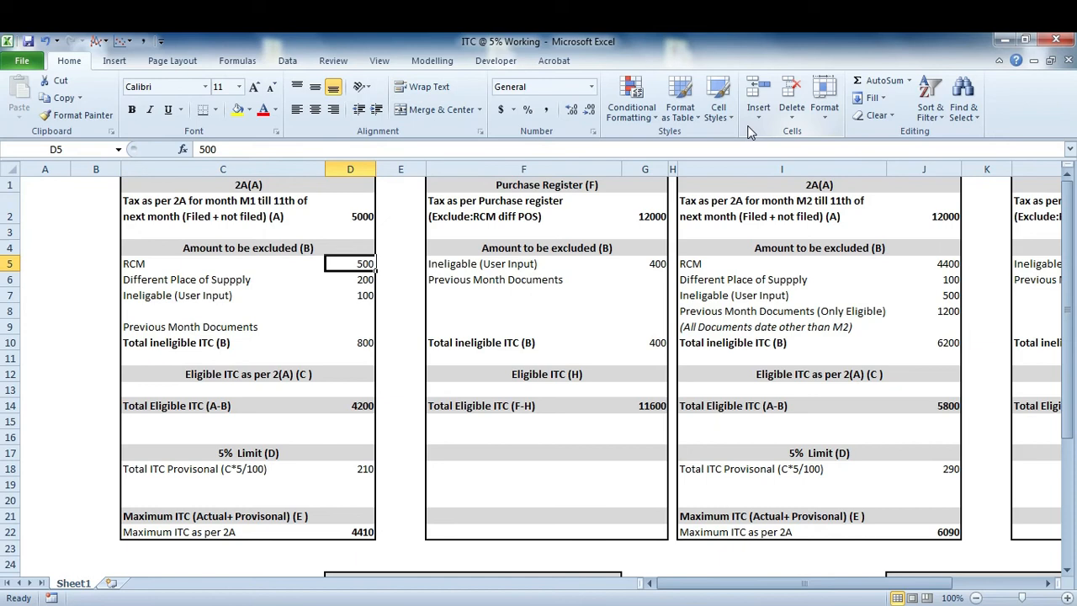
{"action": "key", "text": "Left"}
{"action": "key", "text": "Down"}
{"action": "key", "text": "Up"}
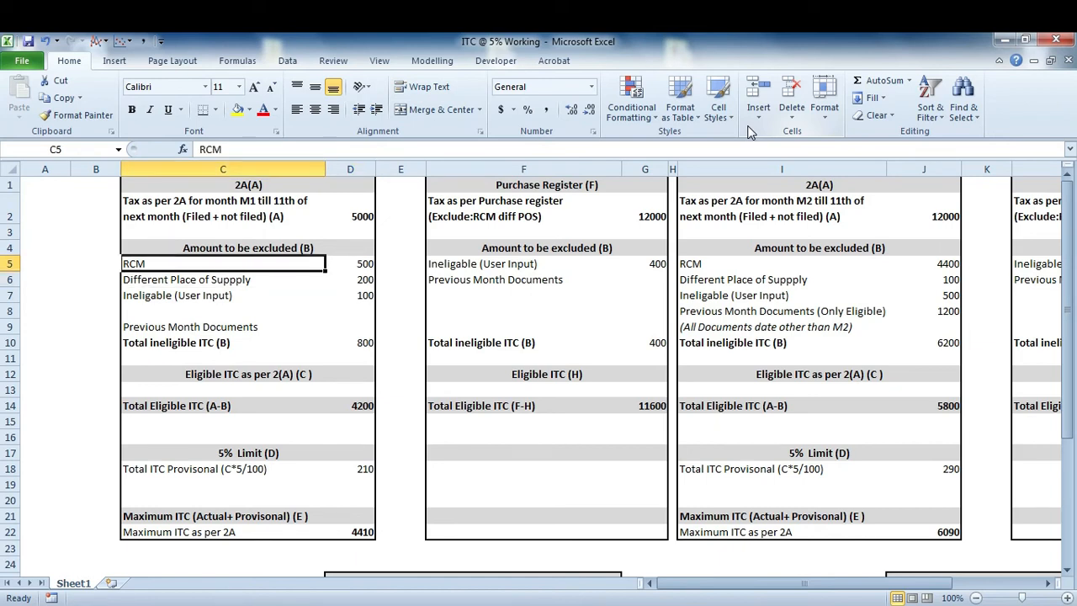
{"action": "key", "text": "Right"}
{"action": "key", "text": "Left"}
{"action": "key", "text": "Right"}
{"action": "key", "text": "Left"}
{"action": "key", "text": "Down"}
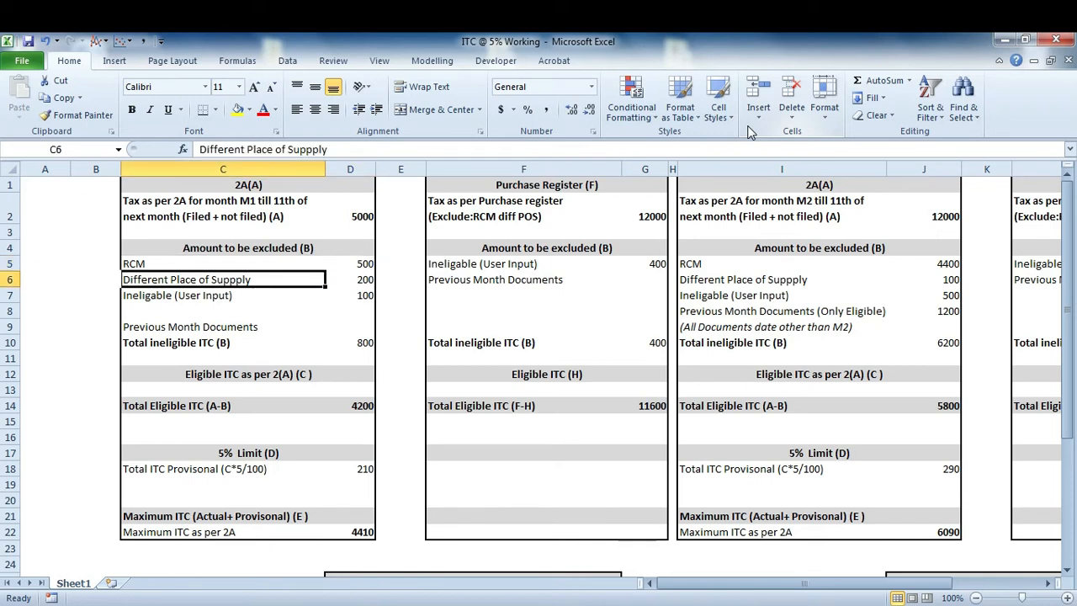
{"action": "key", "text": "Right"}
{"action": "key", "text": "Left"}
{"action": "key", "text": "Down"}
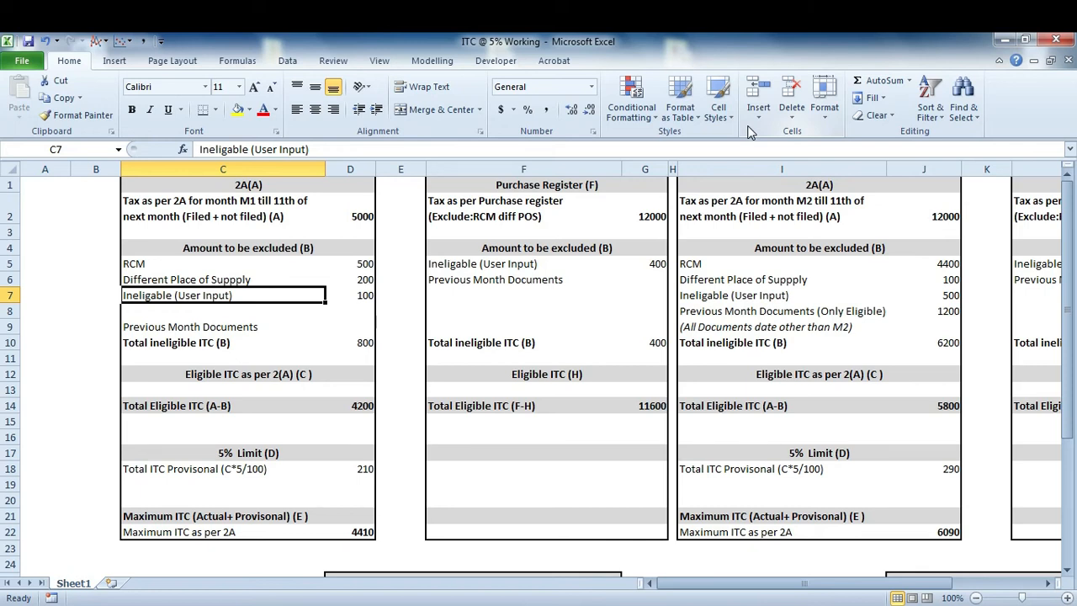
Step: Trace the M1 amounts in column D from the 2A tax in D2 to the total ineligible ITC in D10
{"action": "key", "text": "Up"}
{"action": "key", "text": "Up"}
{"action": "key", "text": "Up"}
{"action": "key", "text": "Up"}
{"action": "key", "text": "Up"}
{"action": "key", "text": "Right"}
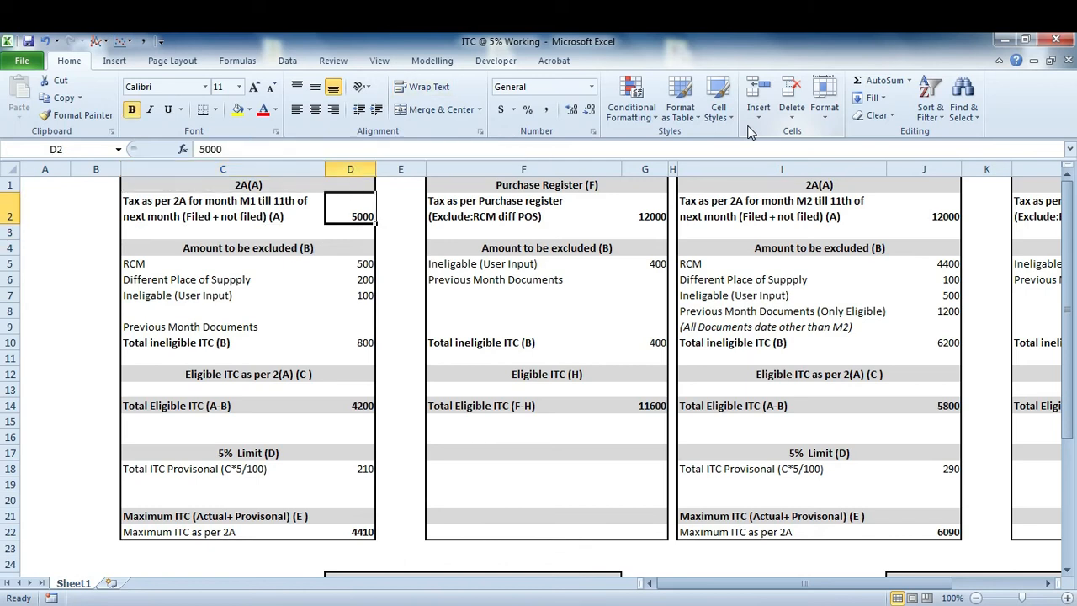
{"action": "key", "text": "Down"}
{"action": "key", "text": "Down"}
{"action": "key", "text": "Down"}
{"action": "key", "text": "Down"}
{"action": "key", "text": "Down"}
{"action": "key", "text": "Down"}
{"action": "key", "text": "Down"}
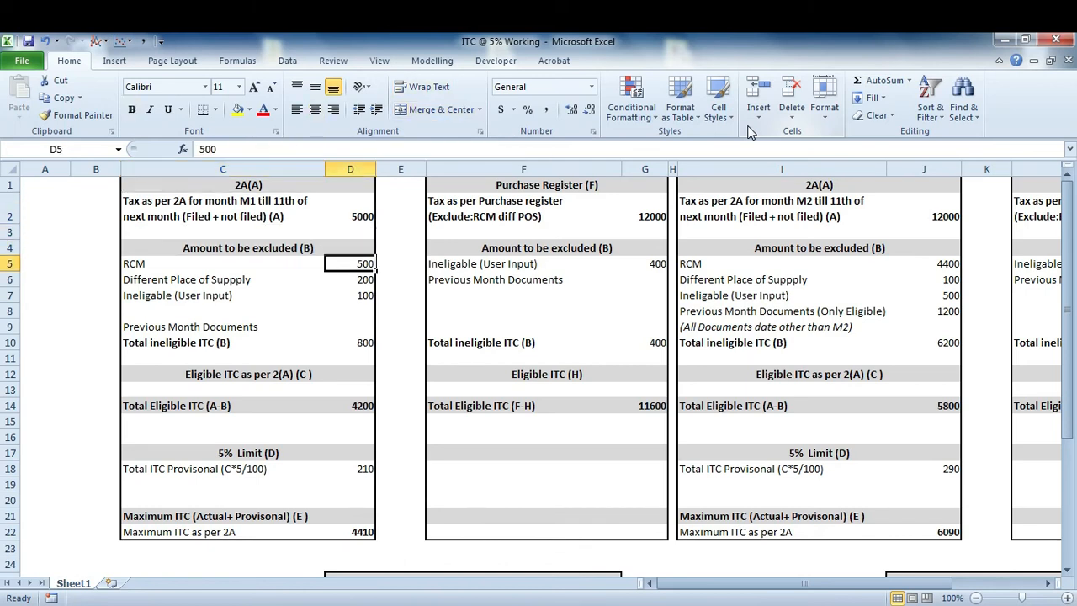
{"action": "key", "text": "Down"}
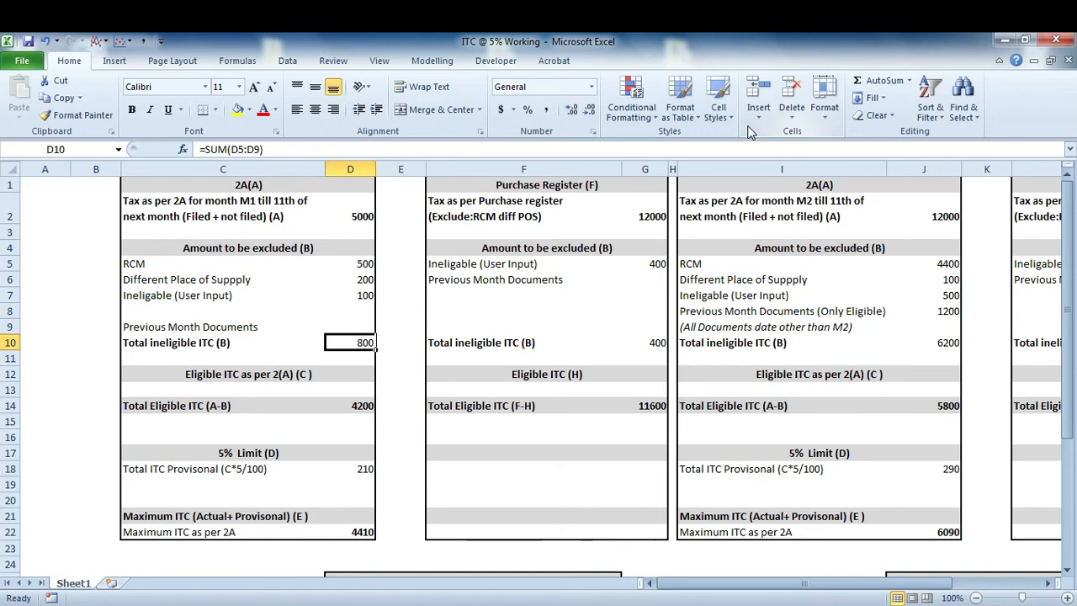
Step: Compare the M1 total ineligible ITC with the individual exclusion amounts in D5:D7
{"action": "key", "text": "Left"}
{"action": "key", "text": "Right"}
{"action": "key", "text": "Up"}
{"action": "key", "text": "Up"}
{"action": "key", "text": "Up"}
{"action": "key", "text": "Up"}
{"action": "key", "text": "Up"}
{"action": "key", "text": "Down"}
{"action": "key", "text": "Down"}
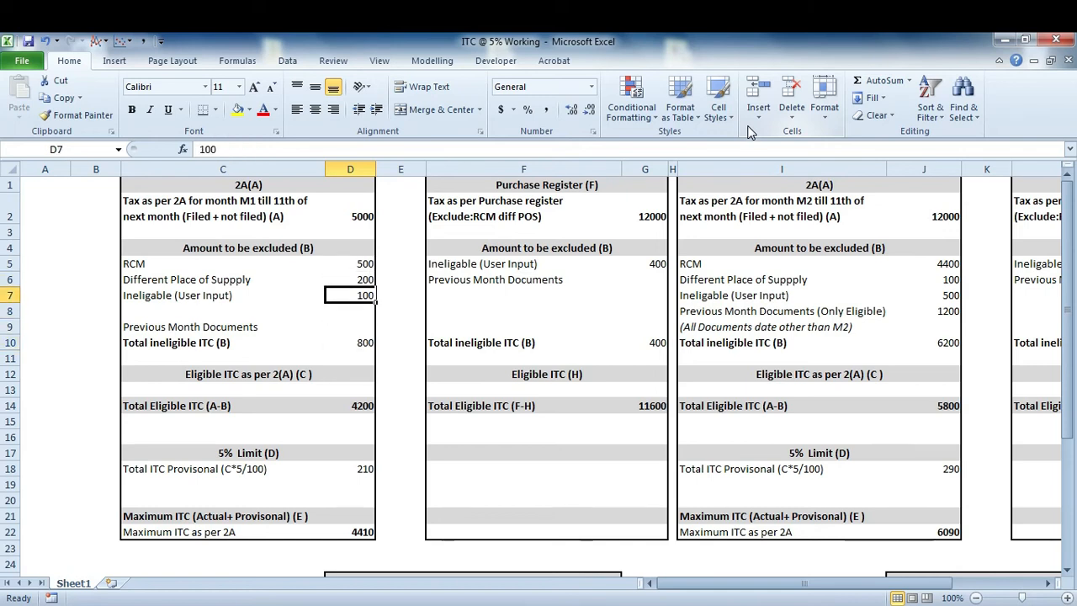
Step: Inspect the formula behind the M1 Total Eligible ITC (A-B) in D14, leaving it unedited
{"action": "key", "text": "Down"}
{"action": "key", "text": "Down"}
{"action": "key", "text": "Down"}
{"action": "key", "text": "Down"}
{"action": "key", "text": "Down"}
{"action": "key", "text": "Down"}
{"action": "key", "text": "Down"}
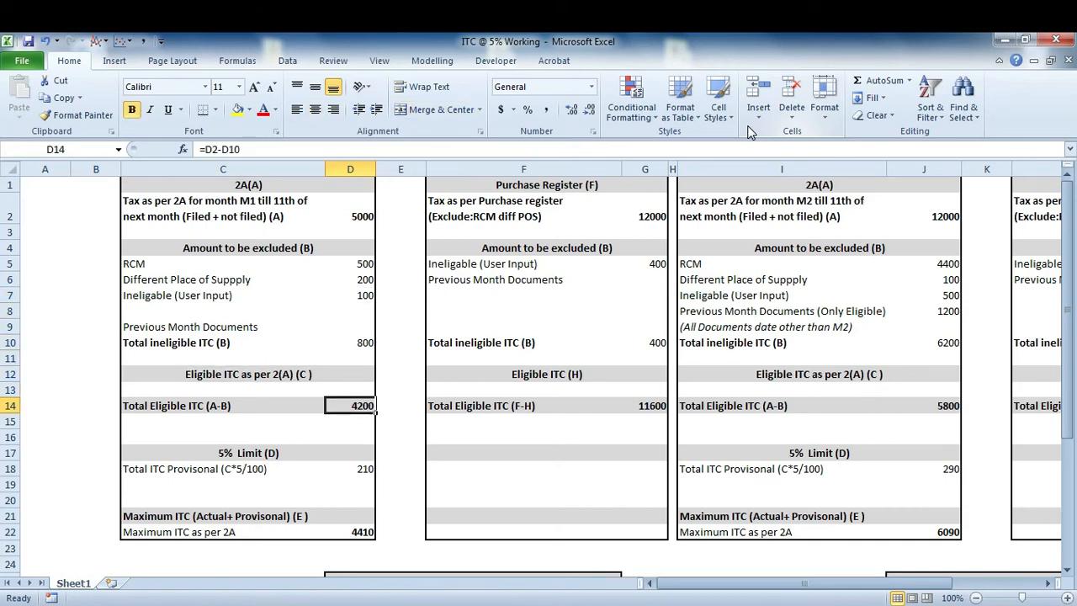
{"action": "key", "text": "F2"}
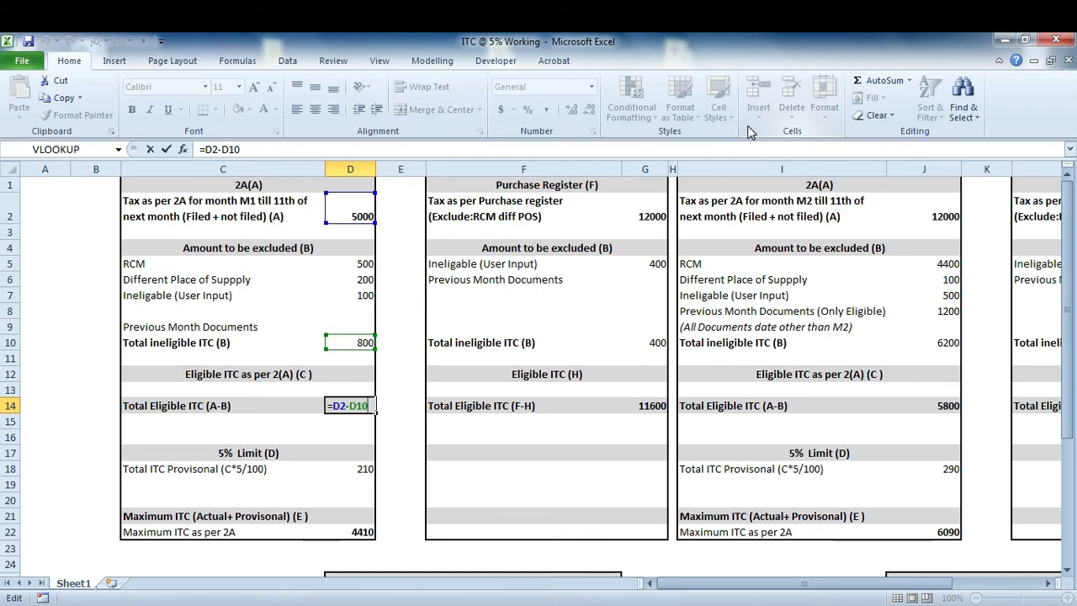
{"action": "key", "text": "Escape"}
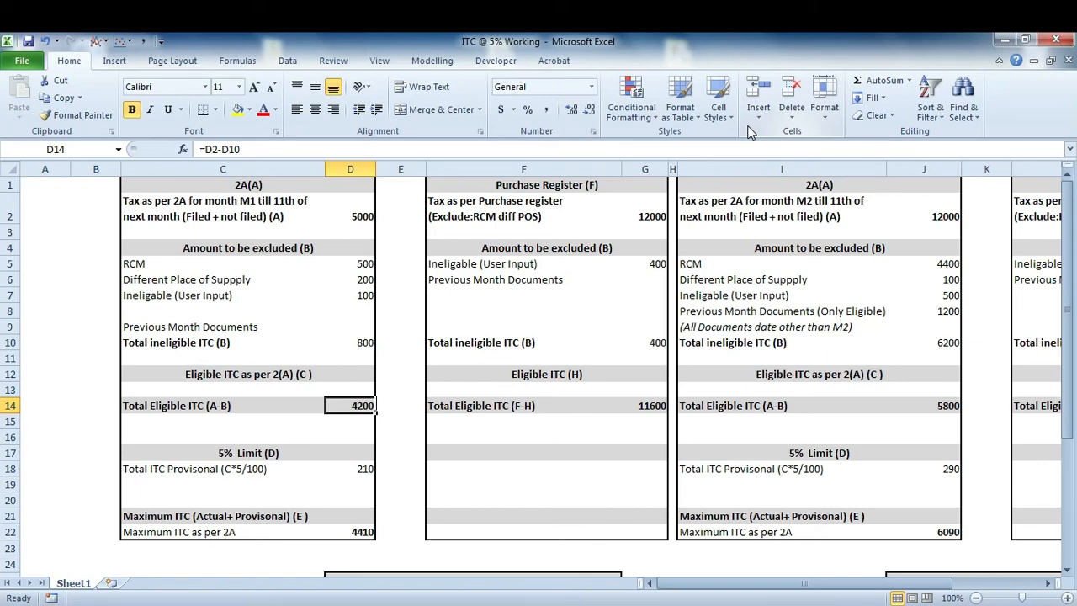
Step: Inspect the formula behind the 5% provisional ITC for M1 in D18, leaving it unedited
{"action": "key", "text": "Down"}
{"action": "key", "text": "Down"}
{"action": "key", "text": "Down"}
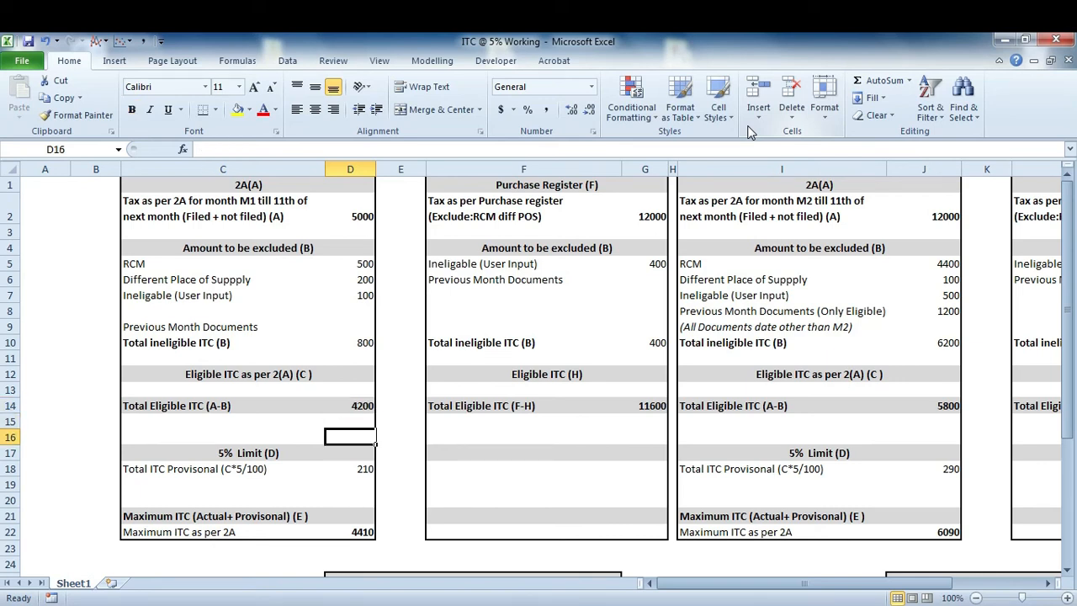
{"action": "key", "text": "Right"}
{"action": "key", "text": "Left"}
{"action": "key", "text": "Down"}
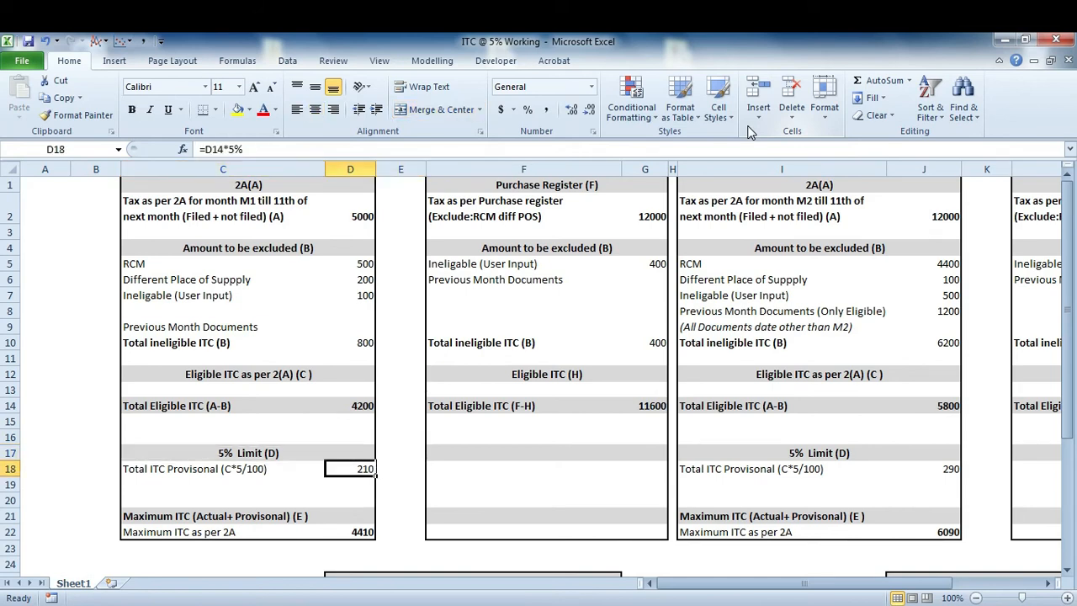
{"action": "key", "text": "F2"}
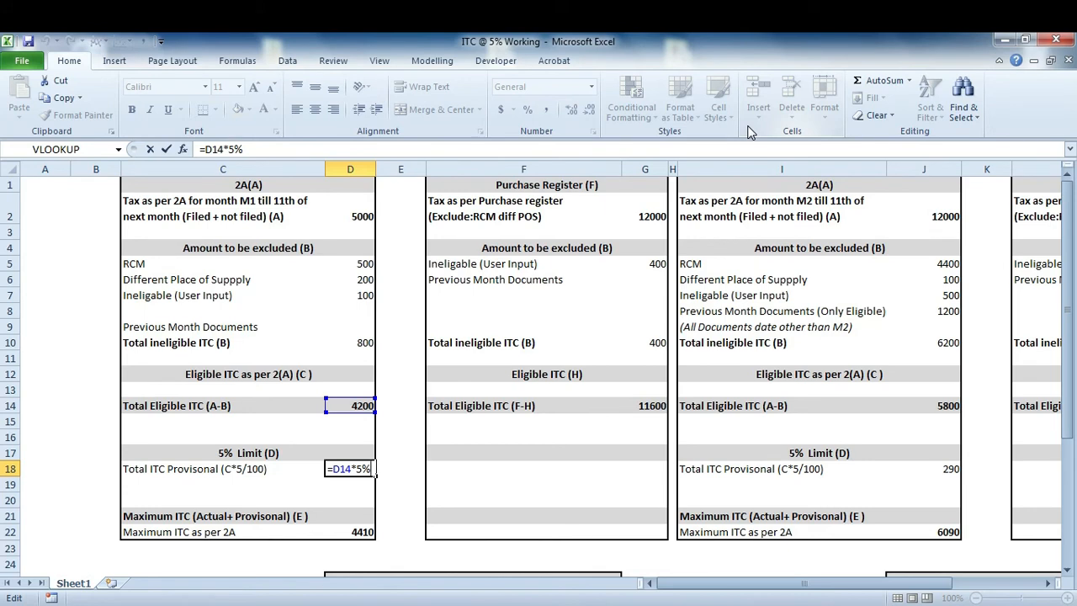
{"action": "key", "text": "Escape"}
Step: Inspect the formula behind the M1 Maximum ITC as per 2A in D22
{"action": "key", "text": "Down"}
{"action": "key", "text": "Down"}
{"action": "key", "text": "Down"}
{"action": "key", "text": "Down"}
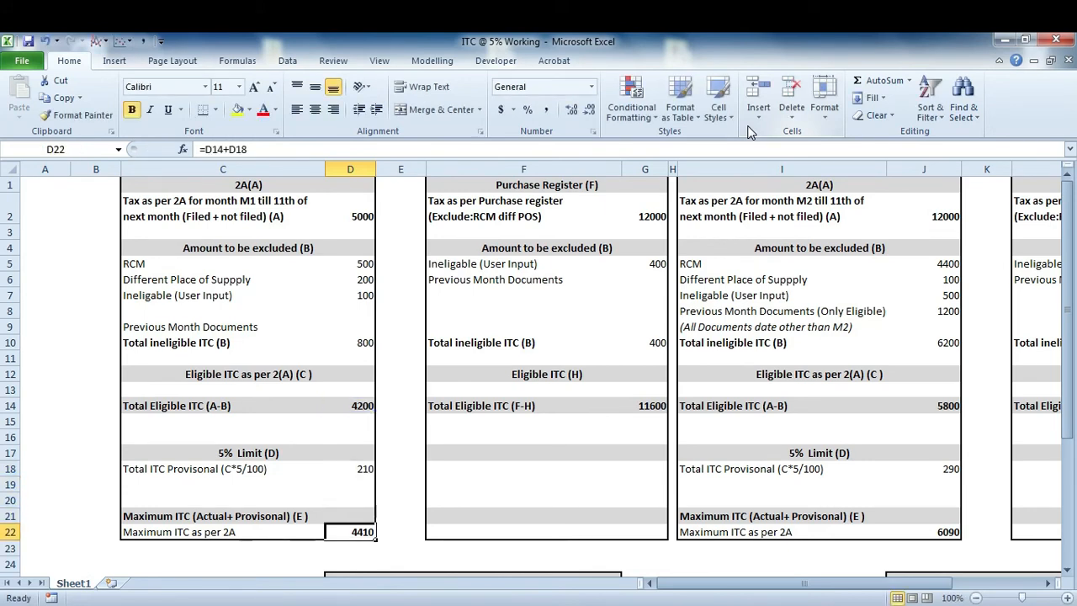
{"action": "key", "text": "F2"}
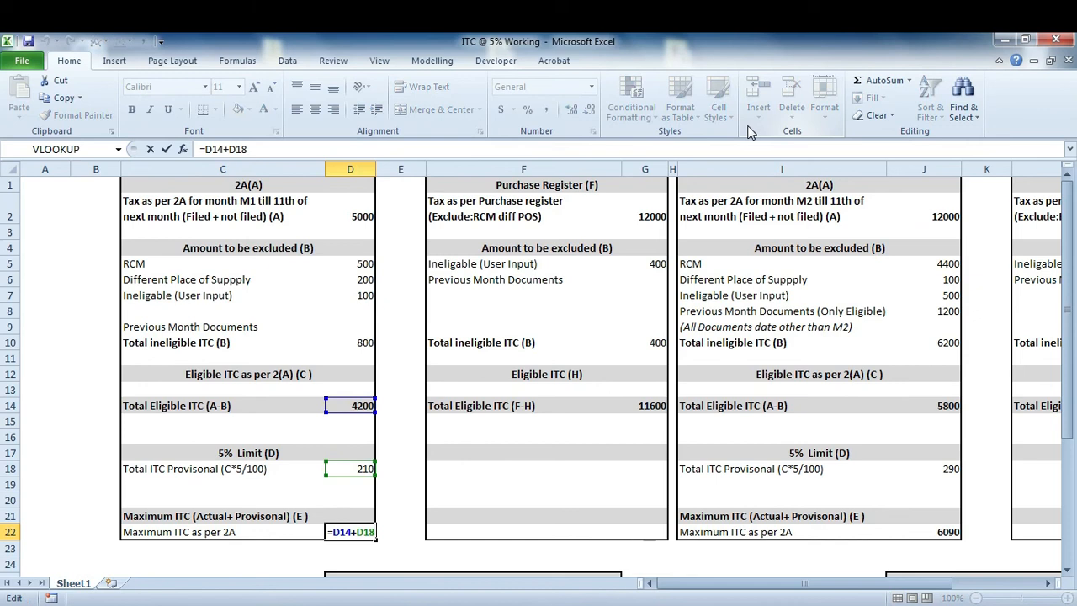
{"action": "key", "text": "ctrl+Return"}
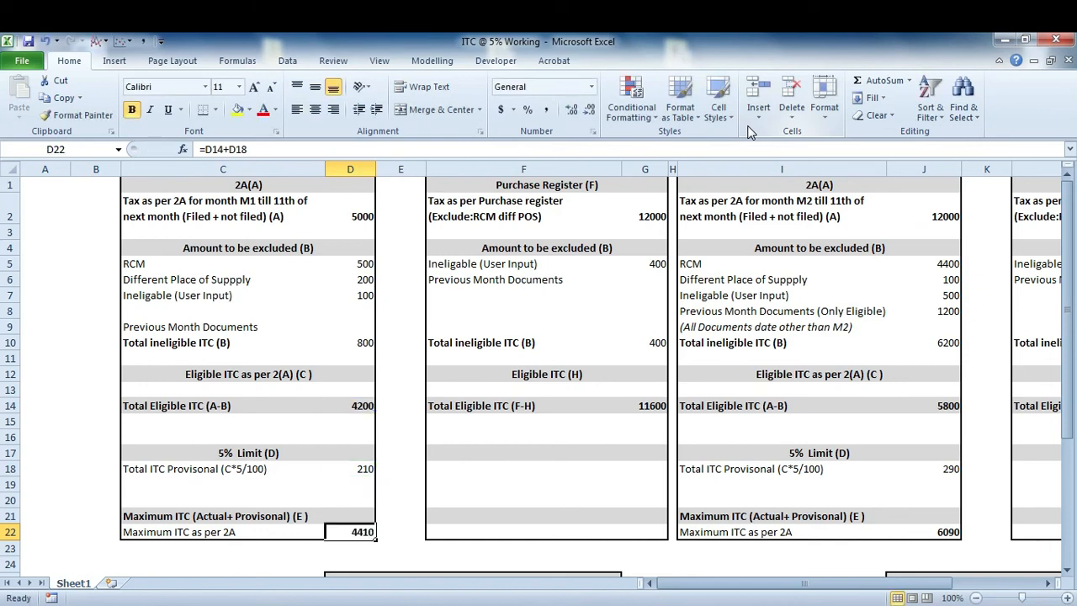
Step: Go back to D18 and recheck which cell the 5% provisional ITC is calculated from
{"action": "key", "text": "Up"}
{"action": "key", "text": "Up"}
{"action": "key", "text": "Up"}
{"action": "key", "text": "Up"}
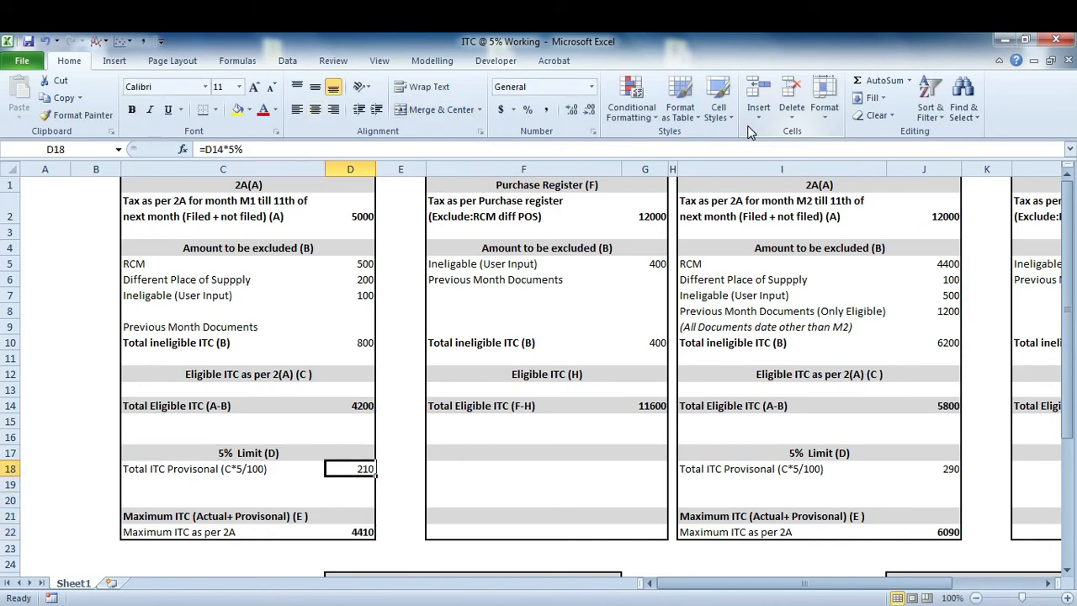
{"action": "key", "text": "F2"}
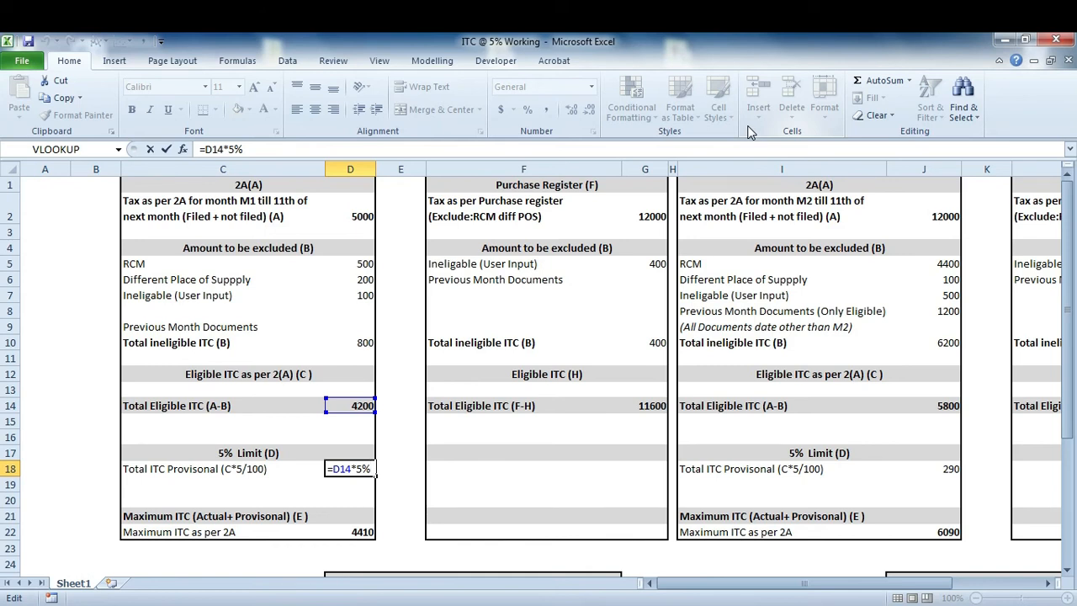
{"action": "key", "text": "Return"}
Step: Recheck which cells the Maximum ITC formula in D22 adds together
{"action": "key", "text": "Down"}
{"action": "key", "text": "Down"}
{"action": "key", "text": "Down"}
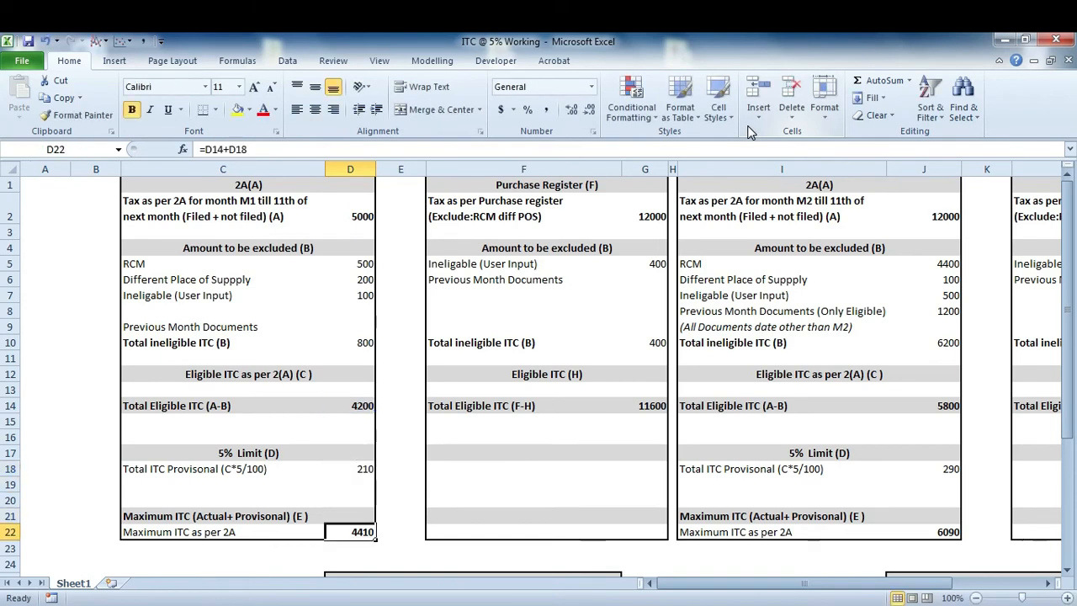
{"action": "key", "text": "F2"}
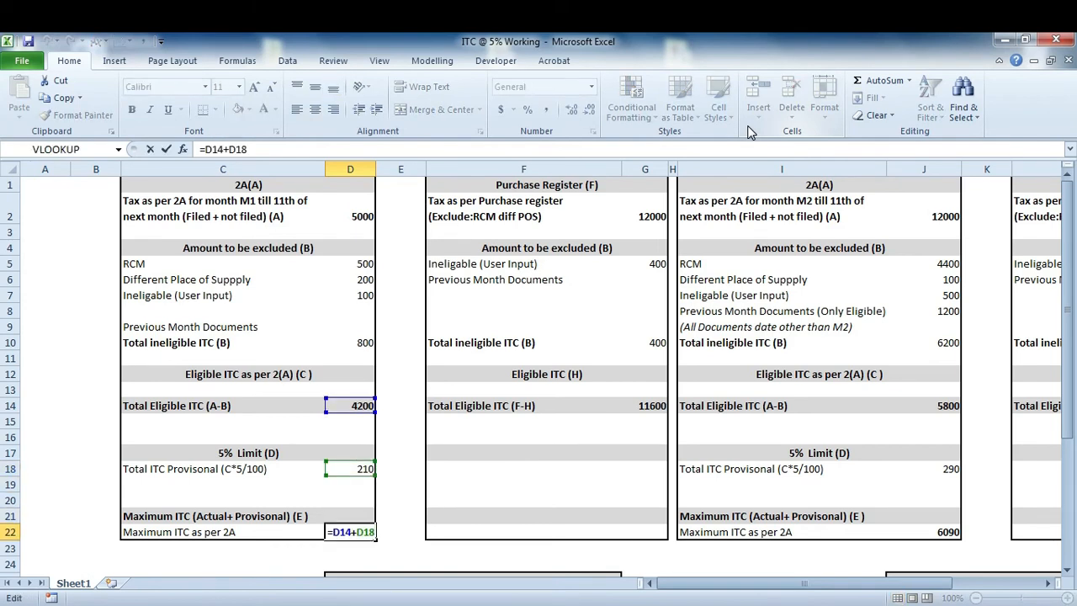
{"action": "key", "text": "Escape"}
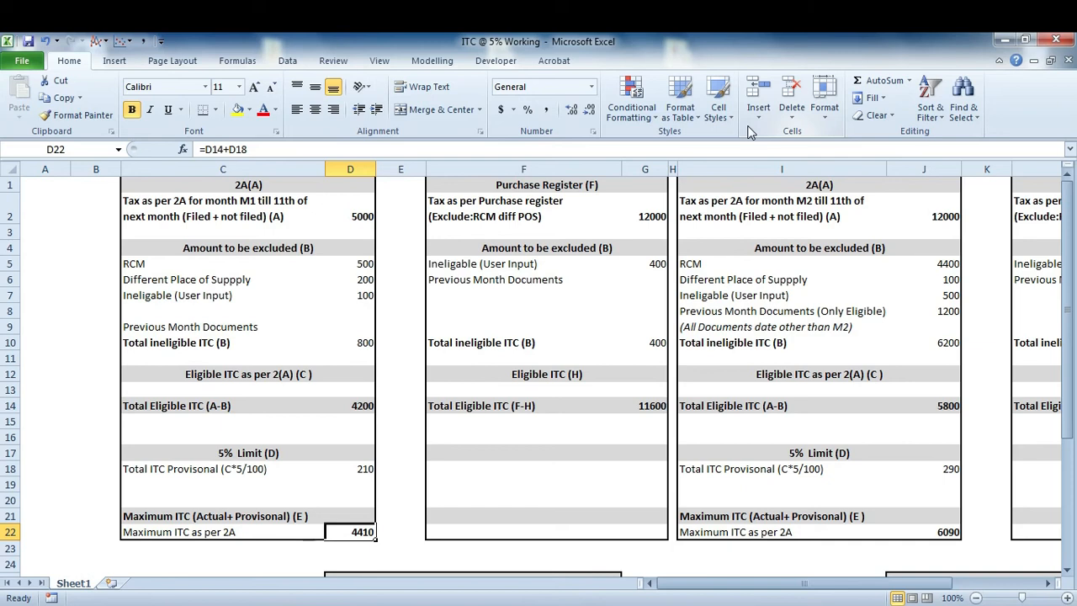
Step: Examine the purchase register's Total Eligible ITC (F-H) label and amount in F14:G14
{"action": "key", "text": "Up"}
{"action": "key", "text": "ctrl+Up"}
{"action": "key", "text": "ctrl+Up"}
{"action": "key", "text": "ctrl+Right"}
{"action": "key", "text": "Right"}
{"action": "key", "text": "Left"}
{"action": "key", "text": "Right"}
{"action": "key", "text": "Left"}
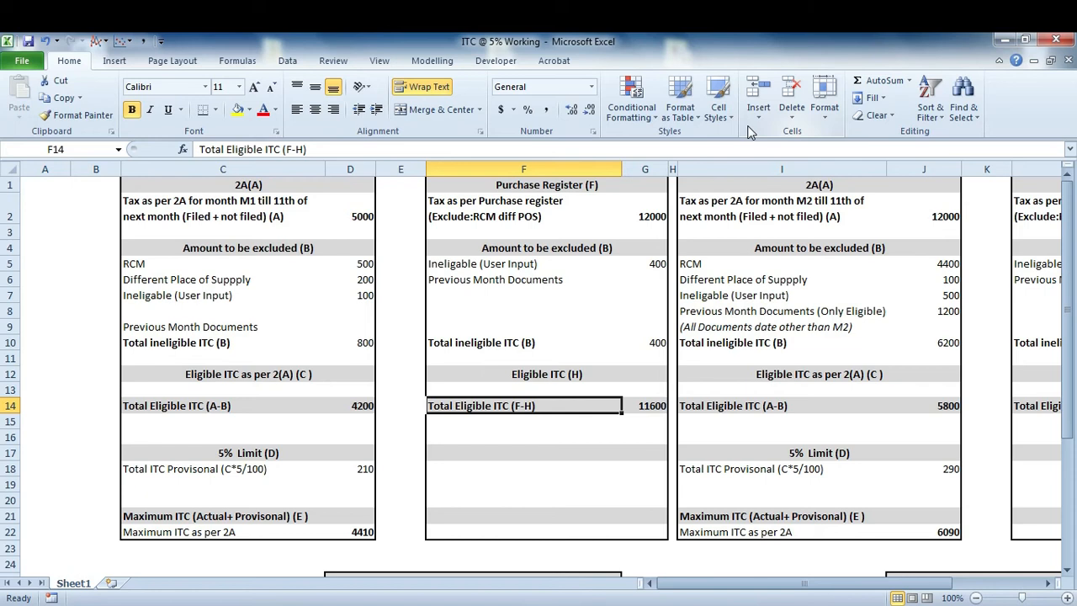
{"action": "key", "text": "Right"}
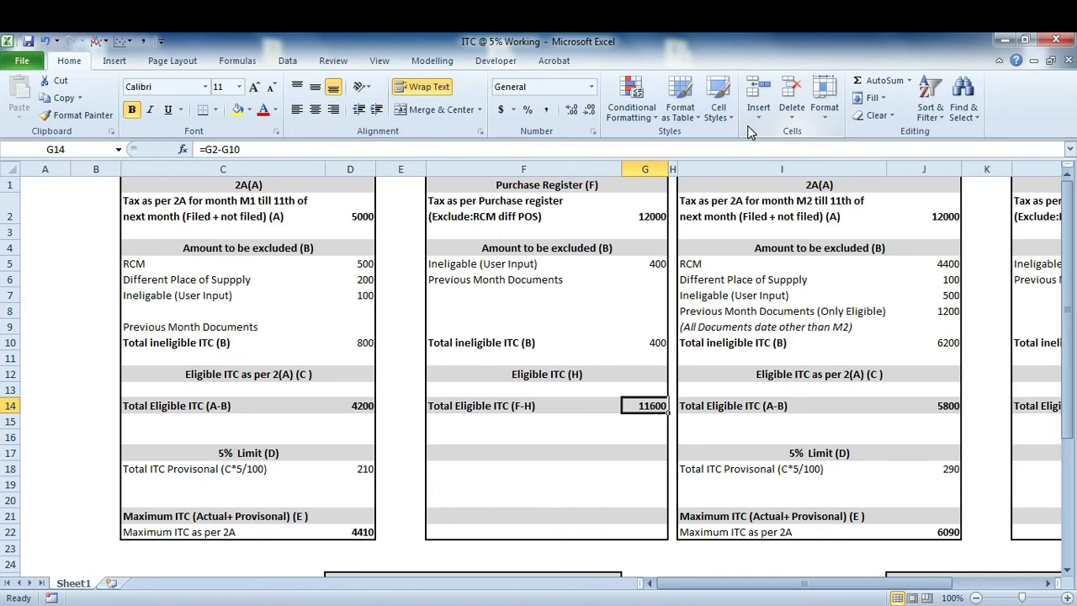
Step: Look through column G below the purchase register's eligible ITC, down to the Key Notes block
{"action": "key", "text": "Down"}
{"action": "key", "text": "Down"}
{"action": "key", "text": "Down"}
{"action": "key", "text": "Down"}
{"action": "key", "text": "Down"}
{"action": "key", "text": "Down"}
{"action": "key", "text": "Down"}
{"action": "key", "text": "Down"}
{"action": "key", "text": "Down"}
{"action": "key", "text": "Down"}
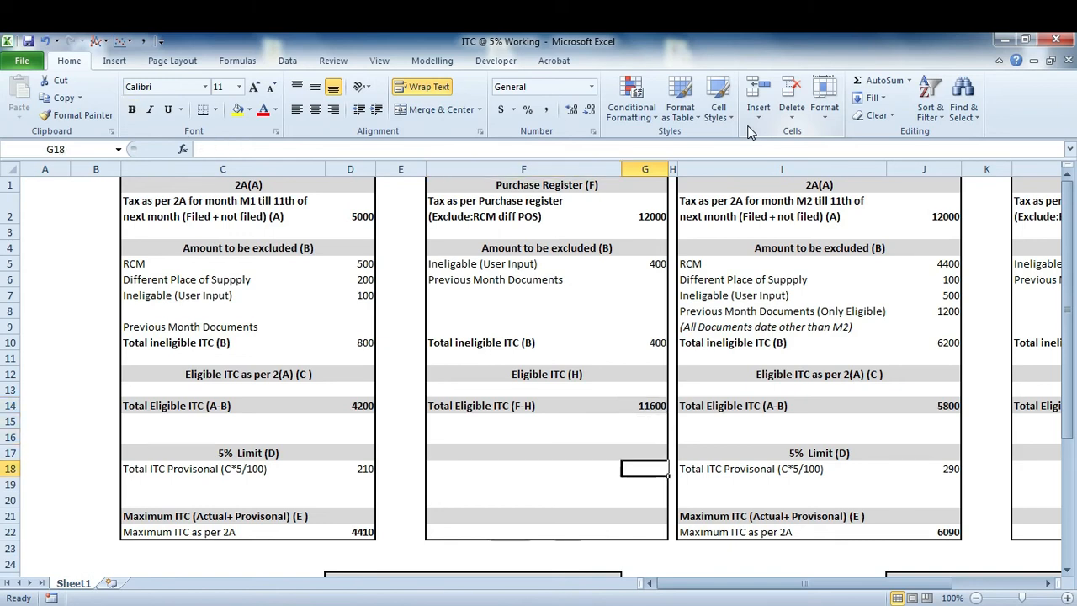
{"action": "key", "text": "Down"}
{"action": "key", "text": "Down"}
Step: Return to G14 and inspect the formula behind the purchase register's Total Eligible ITC
{"action": "key", "text": "Up"}
{"action": "key", "text": "Up"}
{"action": "key", "text": "Up"}
{"action": "key", "text": "Up"}
{"action": "key", "text": "Up"}
{"action": "key", "text": "Up"}
{"action": "key", "text": "Up"}
{"action": "key", "text": "Up"}
{"action": "key", "text": "Up"}
{"action": "key", "text": "Up"}
{"action": "key", "text": "Up"}
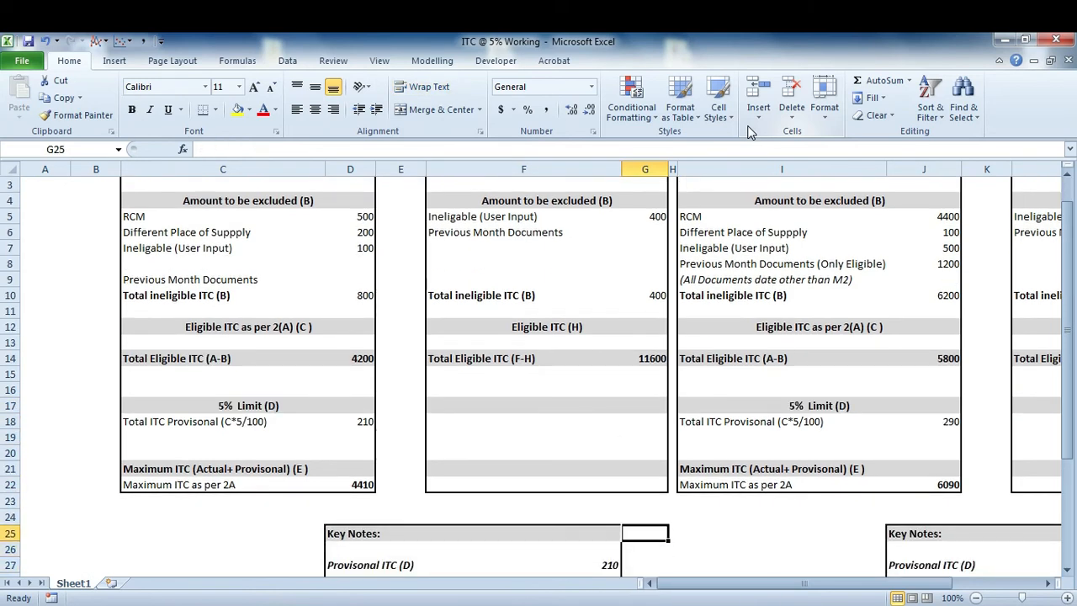
{"action": "key", "text": "Up"}
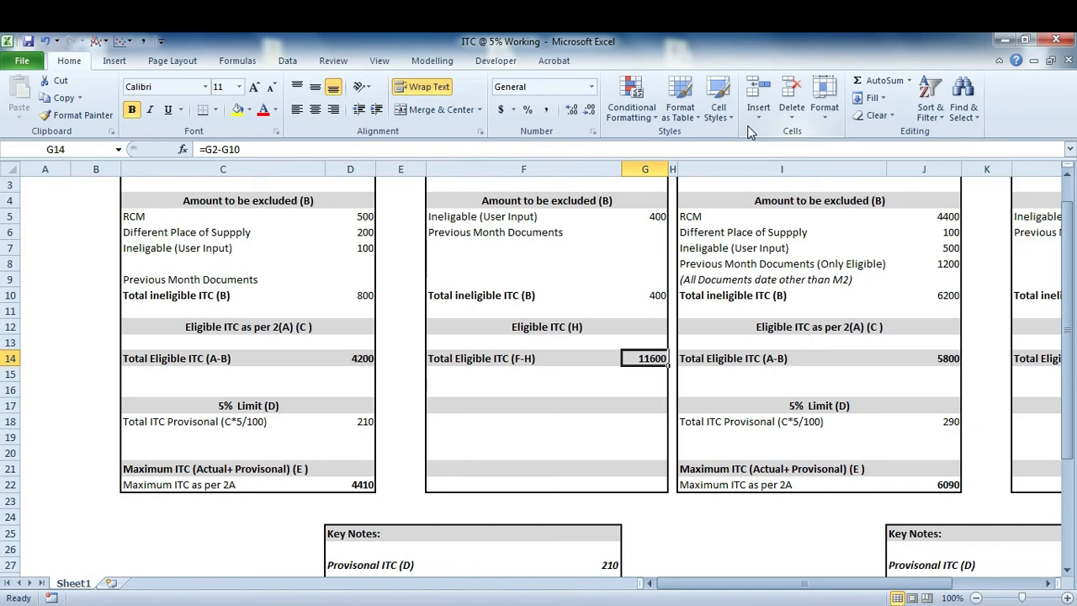
{"action": "key", "text": "F2"}
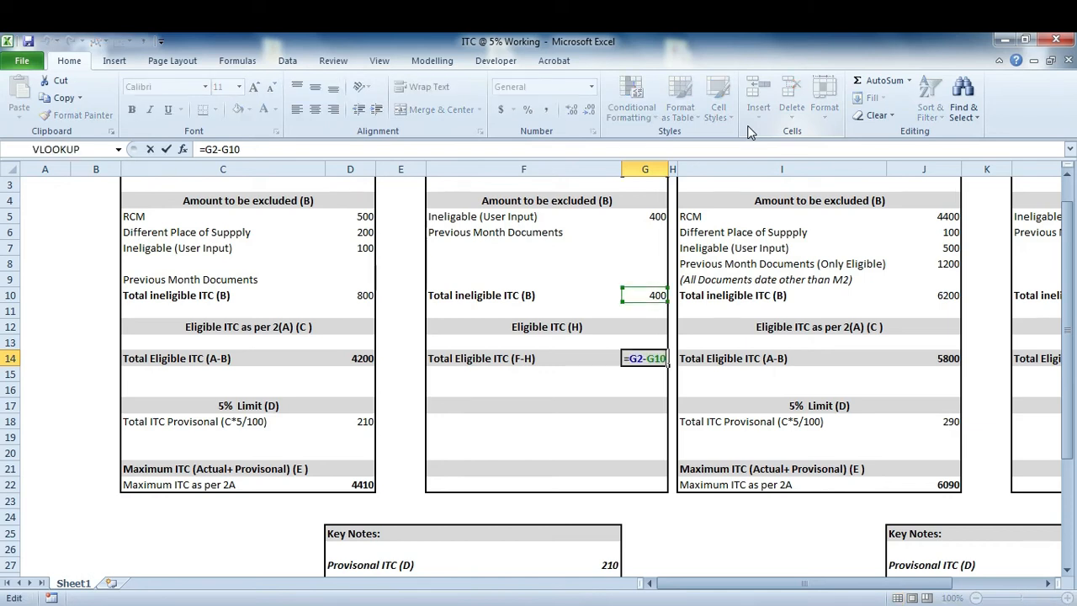
{"action": "key", "text": "Escape"}
Step: Inspect the Deferred ITC (H-E) formula in F28 of the M1 Key Notes
{"action": "key", "text": "Down"}
{"action": "key", "text": "Down"}
{"action": "key", "text": "Down"}
{"action": "key", "text": "Down"}
{"action": "key", "text": "Down"}
{"action": "key", "text": "Down"}
{"action": "key", "text": "Down"}
{"action": "key", "text": "Down"}
{"action": "key", "text": "Down"}
{"action": "key", "text": "Down"}
{"action": "key", "text": "Down"}
{"action": "key", "text": "Down"}
{"action": "key", "text": "Down"}
{"action": "key", "text": "Down"}
{"action": "key", "text": "Down"}
{"action": "key", "text": "Down"}
{"action": "key", "text": "Down"}
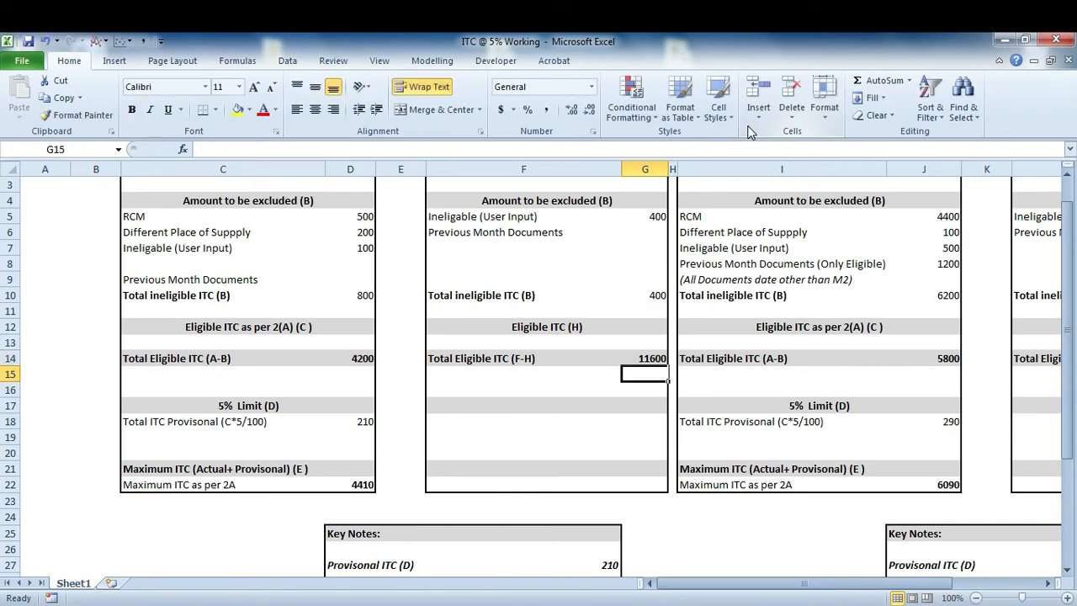
{"action": "key", "text": "Left"}
{"action": "key", "text": "Up"}
{"action": "key", "text": "Up"}
{"action": "key", "text": "Up"}
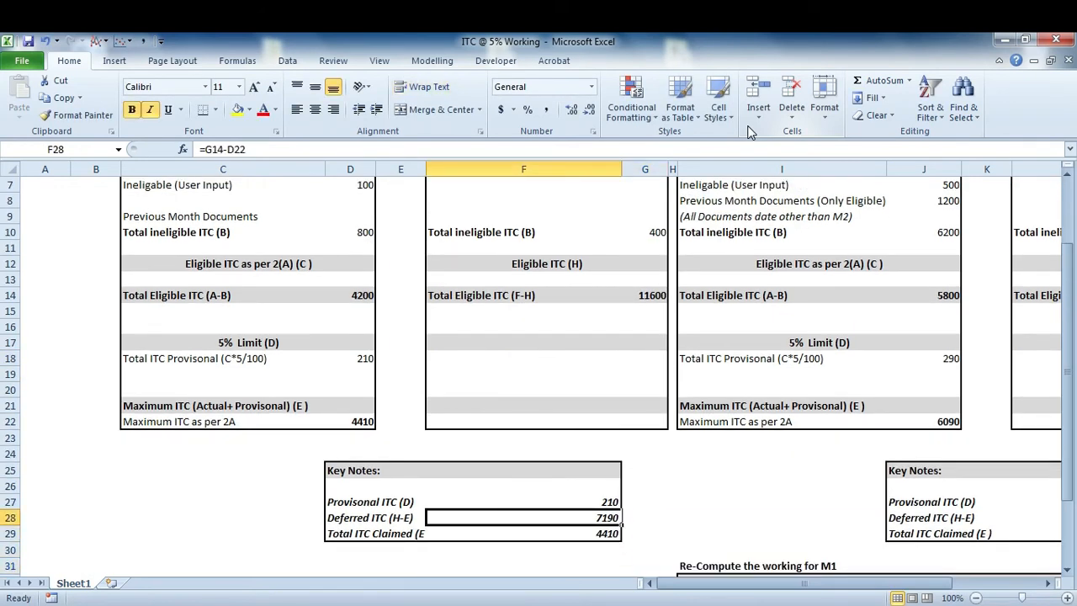
{"action": "key", "text": "F2"}
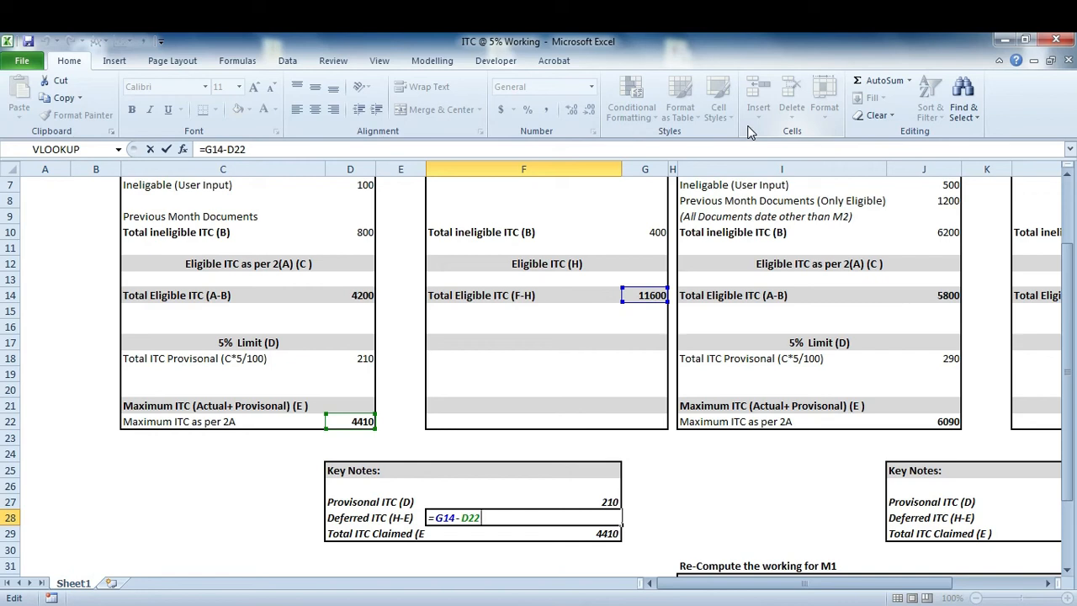
{"action": "key", "text": "ctrl+Return"}
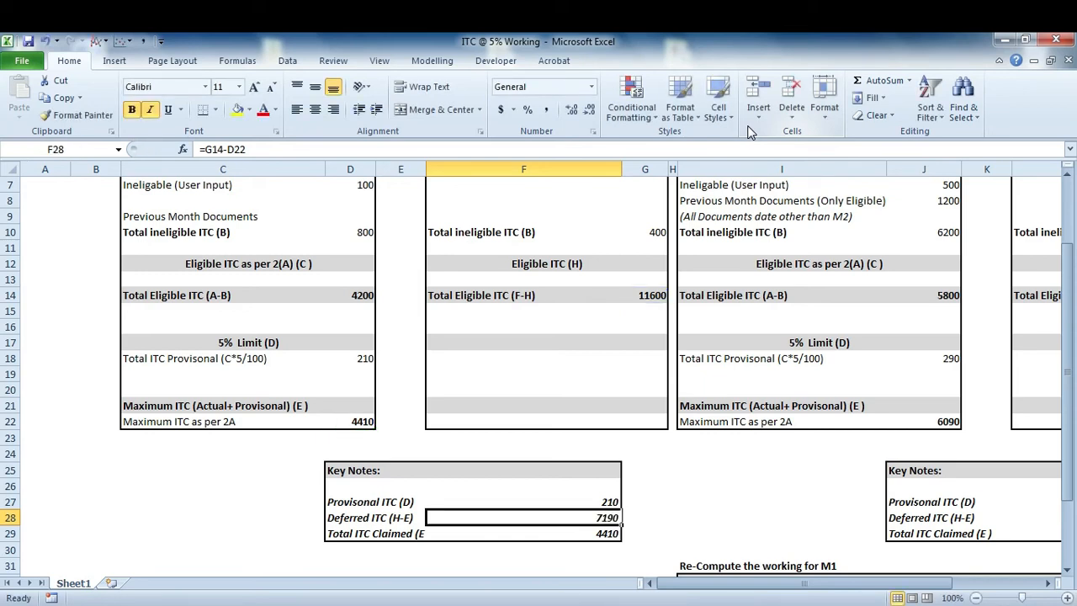
Step: Return from the Key Notes to the purchase register's exclusion entries in column F
{"action": "key", "text": "Up"}
{"action": "key", "text": "Up"}
{"action": "key", "text": "Up"}
{"action": "key", "text": "Up"}
{"action": "key", "text": "Up"}
{"action": "key", "text": "Up"}
{"action": "key", "text": "Up"}
{"action": "key", "text": "Up"}
{"action": "key", "text": "Up"}
{"action": "key", "text": "Up"}
{"action": "key", "text": "Up"}
{"action": "key", "text": "Up"}
{"action": "key", "text": "Up"}
{"action": "key", "text": "Up"}
{"action": "key", "text": "Up"}
{"action": "key", "text": "Up"}
{"action": "key", "text": "Up"}
{"action": "key", "text": "Up"}
{"action": "key", "text": "Up"}
{"action": "key", "text": "Up"}
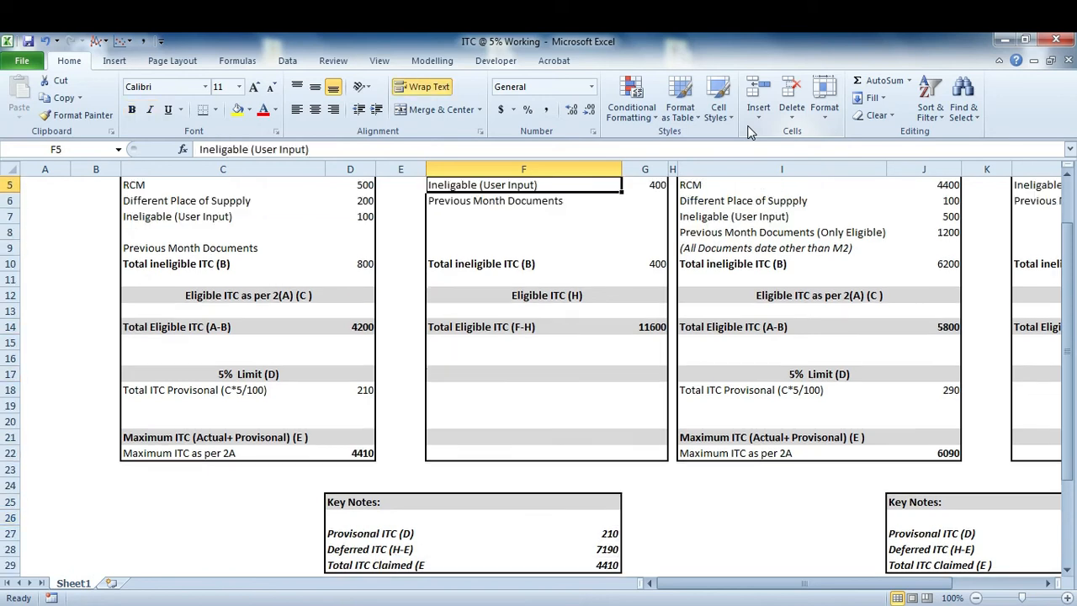
Step: Go to the month M2 2A(A) block and review its header and tax as per 2A entry in I2:J2
{"action": "key", "text": "Up"}
{"action": "key", "text": "Up"}
{"action": "key", "text": "Right"}
{"action": "key", "text": "Right"}
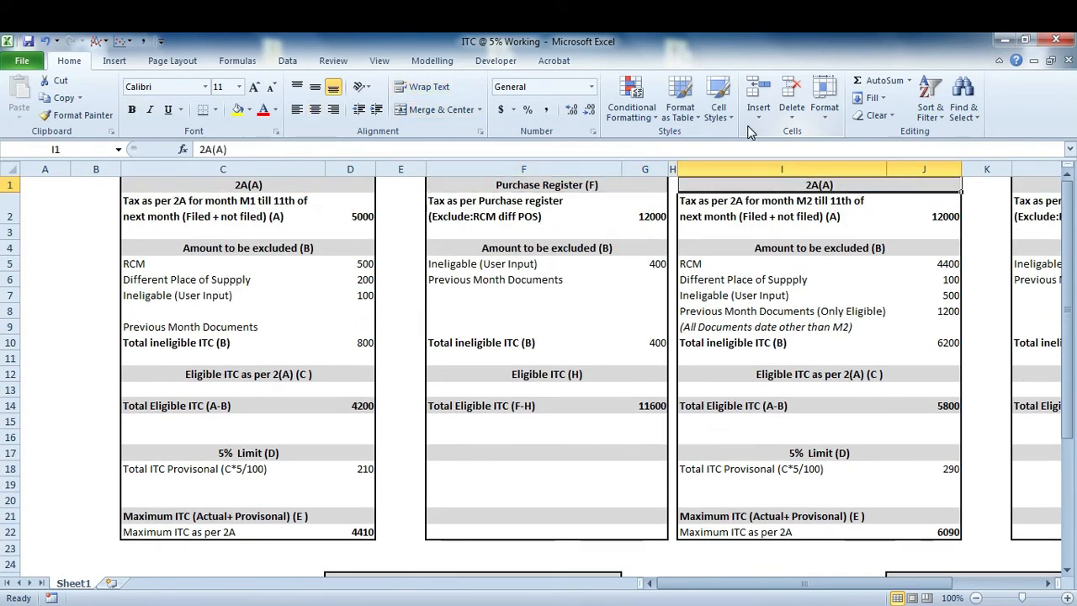
{"action": "key", "text": "Down"}
{"action": "key", "text": "Up"}
{"action": "key", "text": "Down"}
{"action": "key", "text": "Left"}
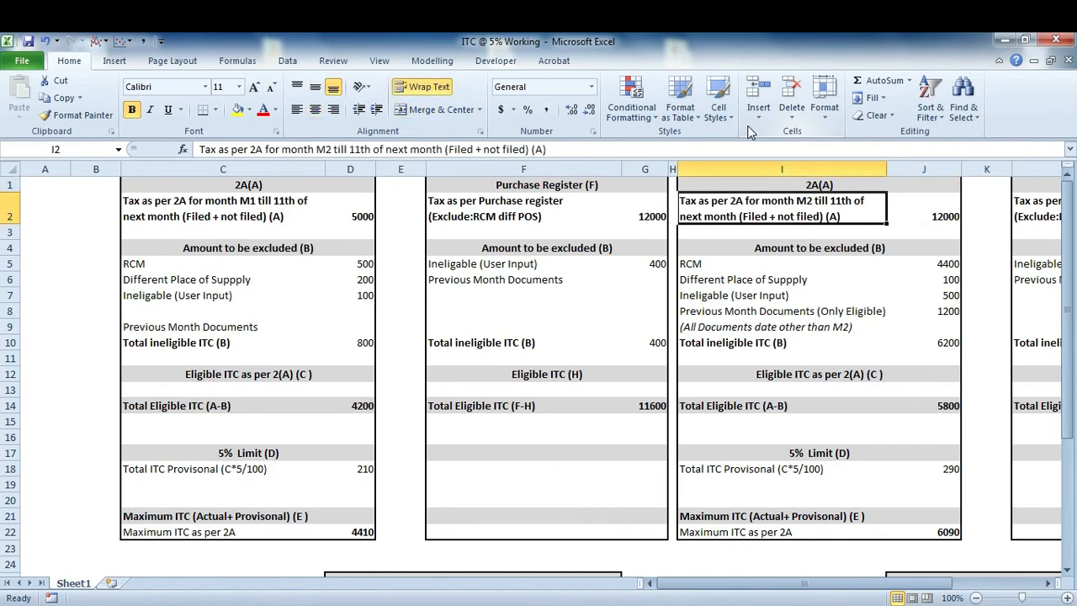
{"action": "key", "text": "Right"}
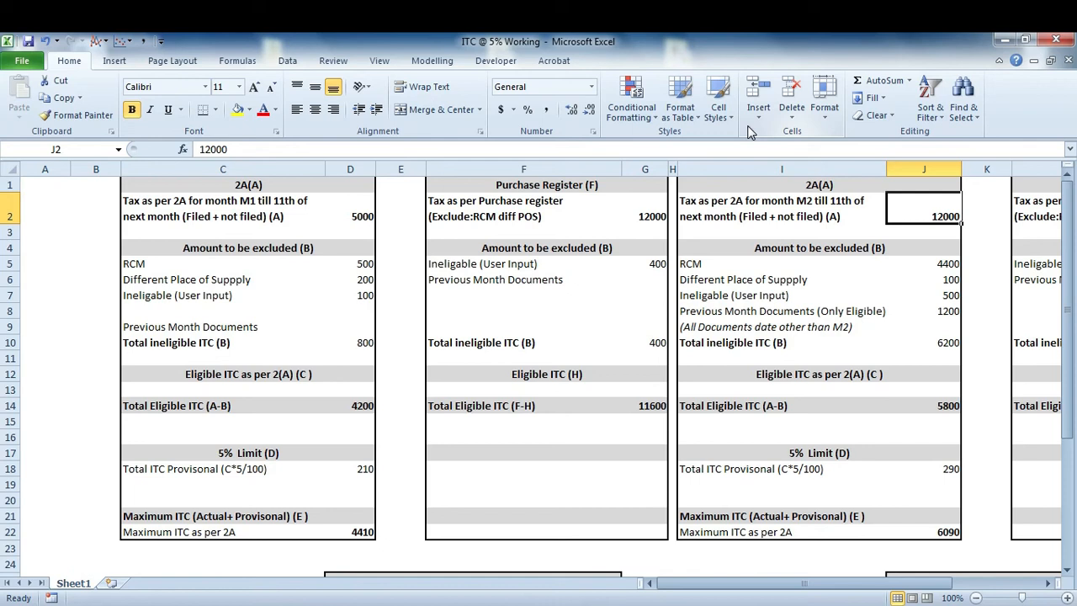
{"action": "key", "text": "Left"}
{"action": "key", "text": "Right"}
{"action": "key", "text": "Left"}
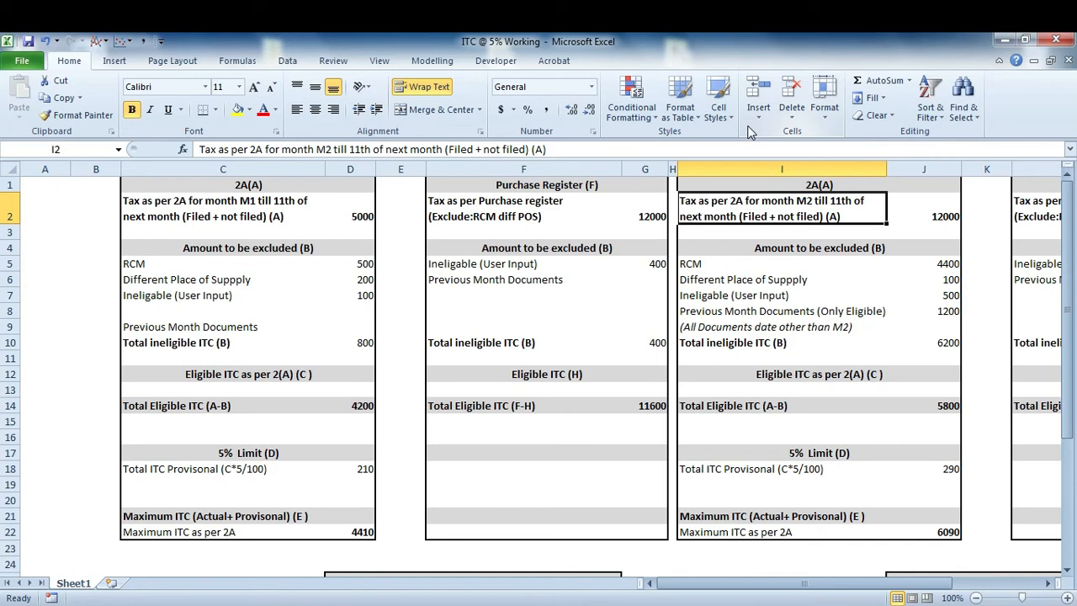
{"action": "key", "text": "Right"}
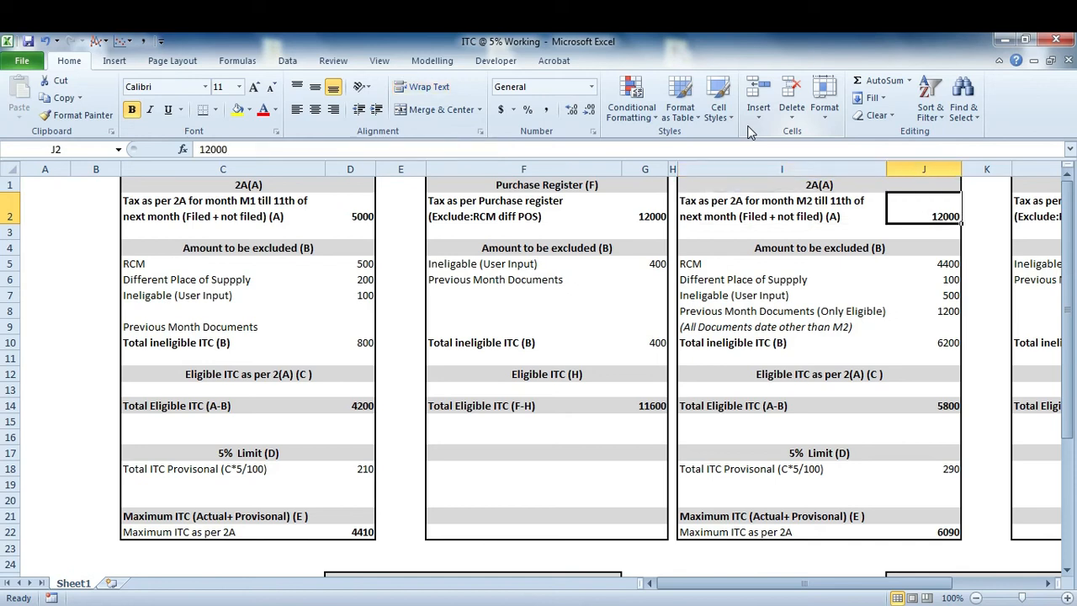
Step: Review M2's amounts to be excluded in column J, from RCM to Previous Month Documents (Only Eligible)
{"action": "key", "text": "Down"}
{"action": "key", "text": "Down"}
{"action": "key", "text": "Down"}
{"action": "key", "text": "Down"}
{"action": "key", "text": "Down"}
{"action": "key", "text": "Down"}
{"action": "key", "text": "Down"}
{"action": "key", "text": "Up"}
{"action": "key", "text": "Up"}
{"action": "key", "text": "Up"}
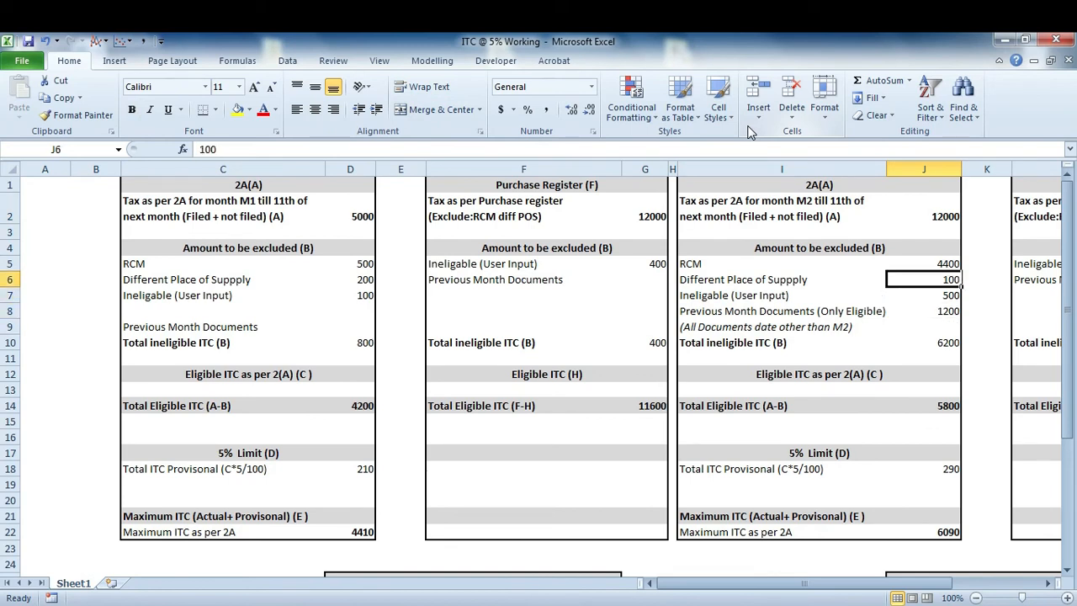
{"action": "key", "text": "Down"}
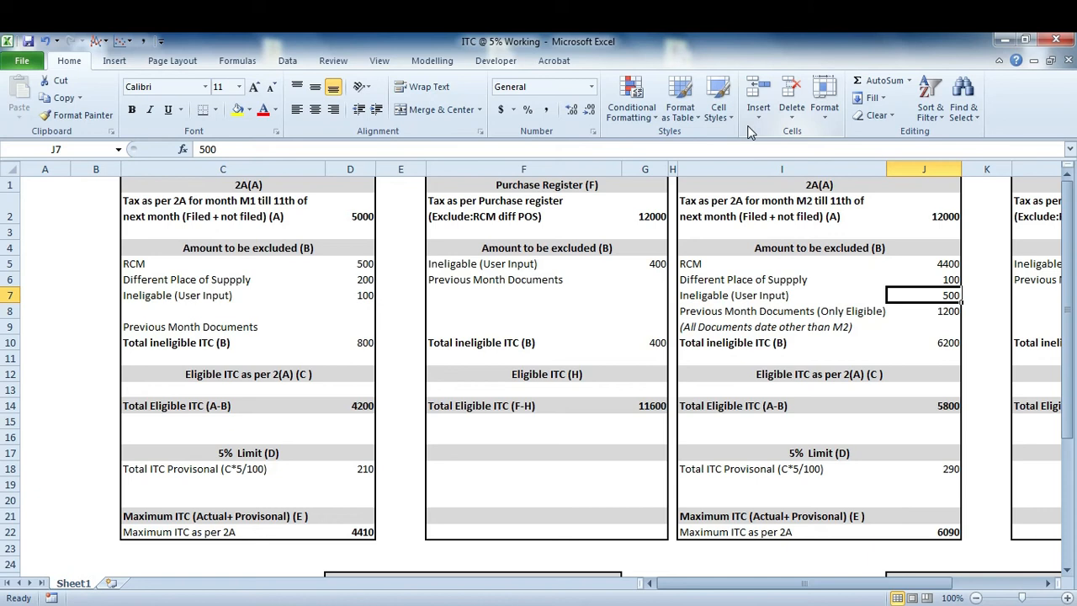
{"action": "key", "text": "Down"}
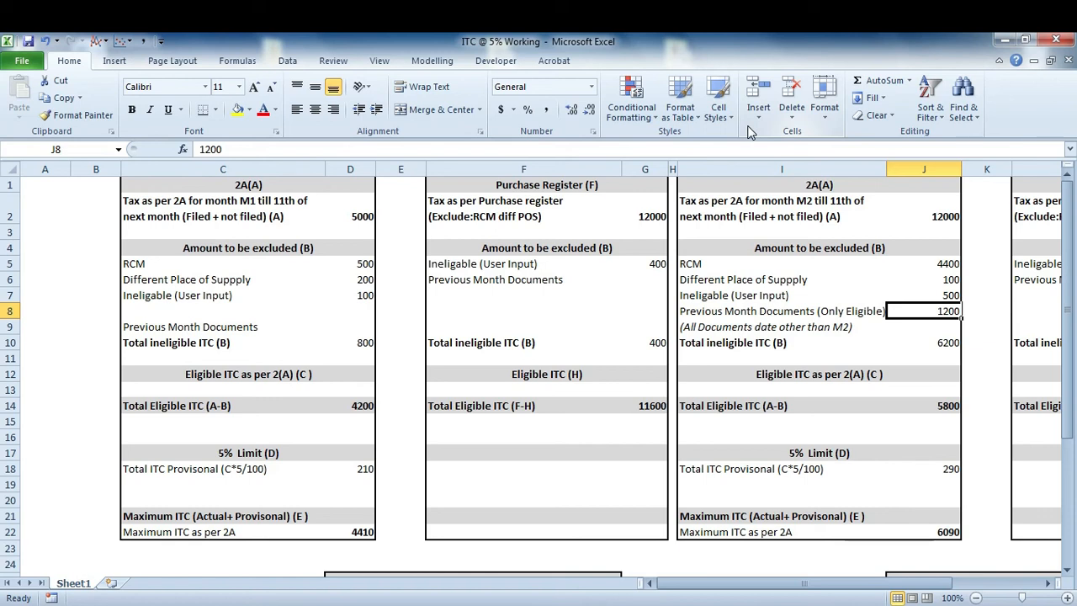
{"action": "key", "text": "Left"}
{"action": "key", "text": "Right"}
Step: Inspect the formula behind M2's Total Eligible ITC (A-B) in J14
{"action": "key", "text": "Down"}
{"action": "key", "text": "Down"}
{"action": "key", "text": "Down"}
{"action": "key", "text": "Down"}
{"action": "key", "text": "Down"}
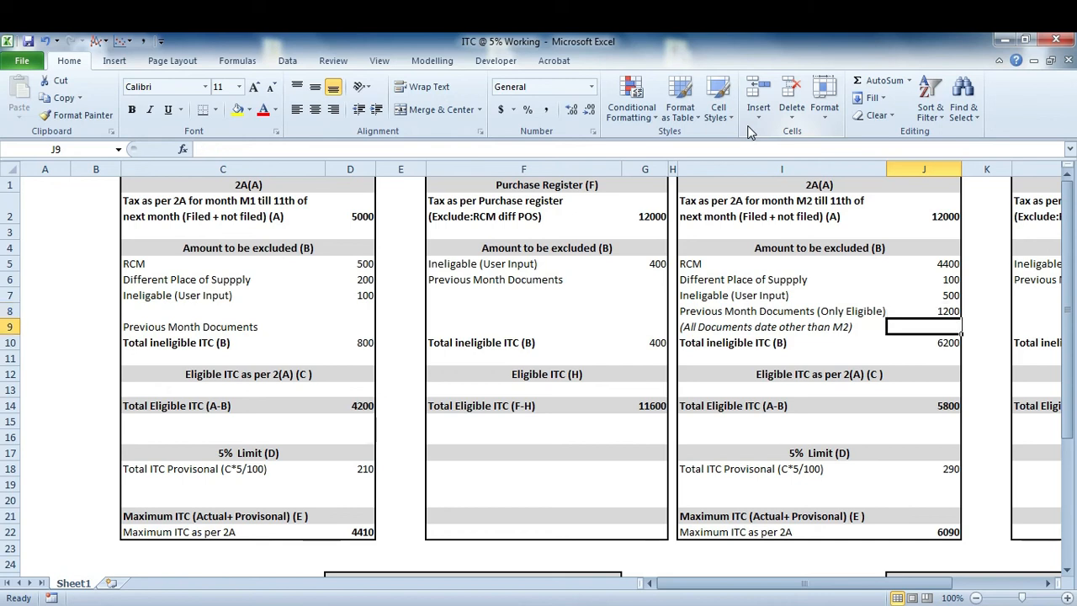
{"action": "key", "text": "Down"}
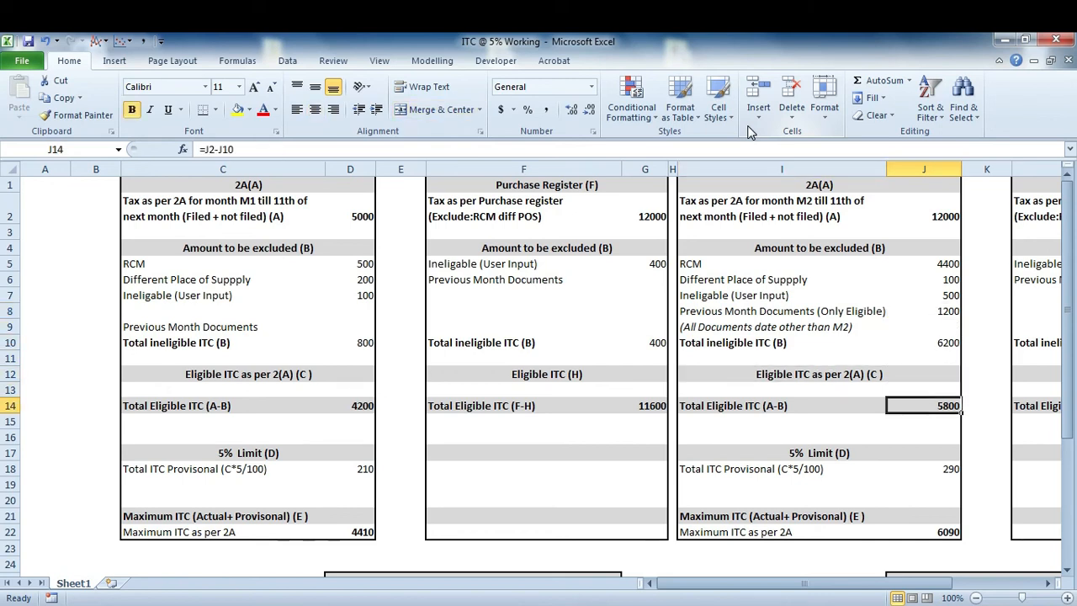
{"action": "key", "text": "F2"}
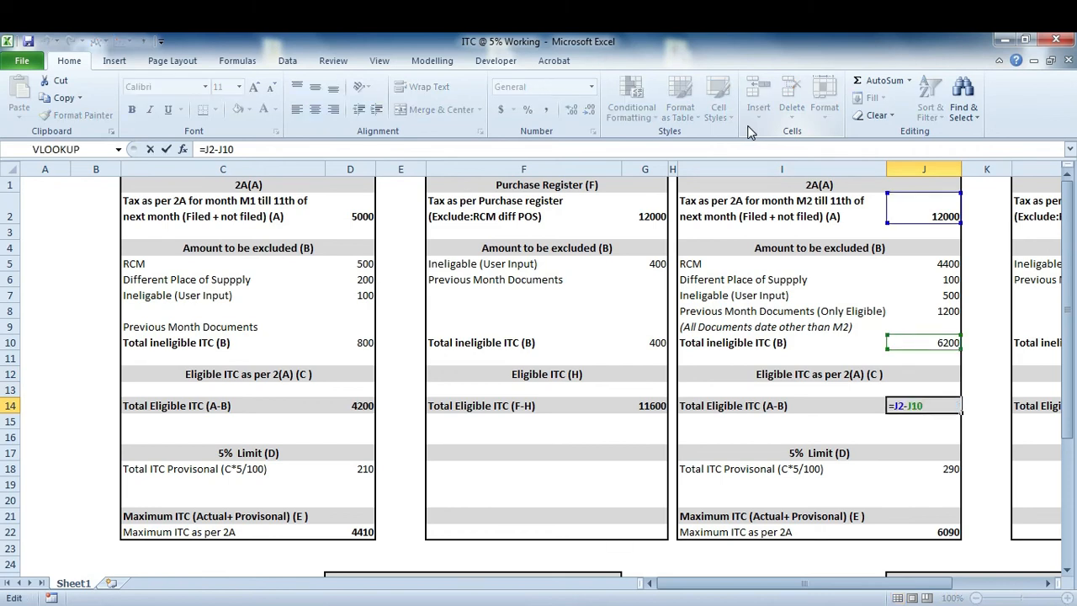
{"action": "key", "text": "Escape"}
Step: Inspect the 5% formula behind M2's Total ITC Provisional in J18
{"action": "key", "text": "Down"}
{"action": "key", "text": "Down"}
{"action": "key", "text": "Down"}
{"action": "key", "text": "Down"}
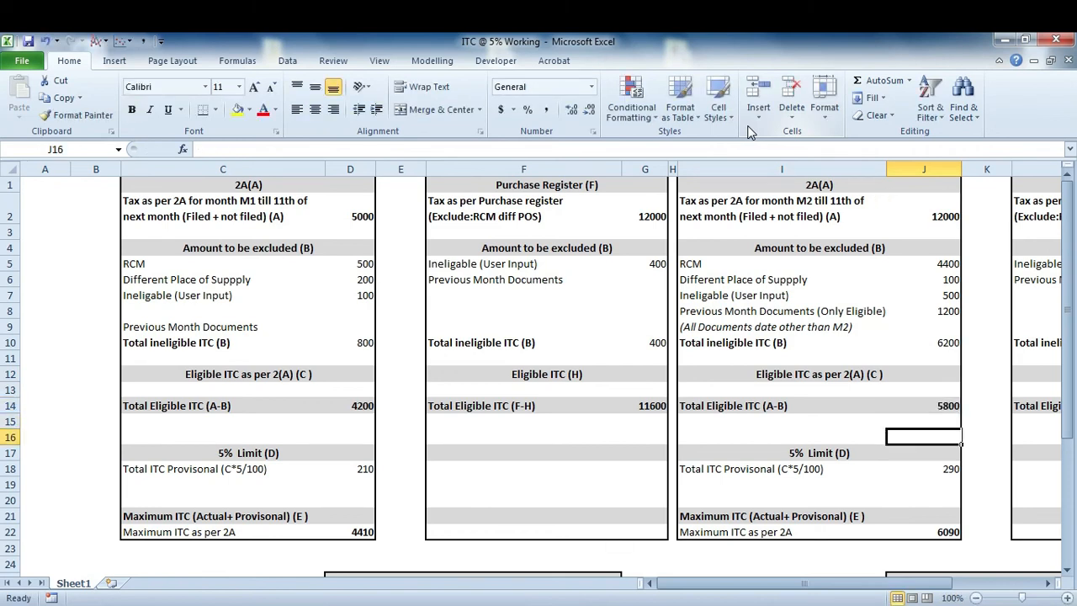
{"action": "key", "text": "F2"}
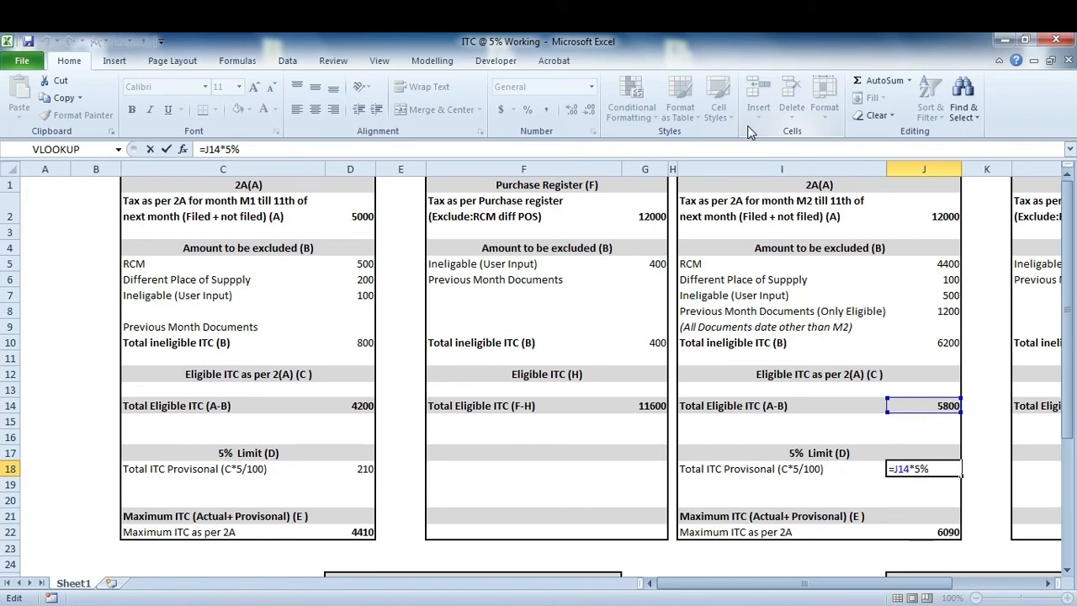
{"action": "key", "text": "Escape"}
Step: Look down column J past M2's Maximum ITC to the Re-Compute the working for M1 block
{"action": "key", "text": "Down"}
{"action": "key", "text": "Down"}
{"action": "key", "text": "Down"}
{"action": "key", "text": "Down"}
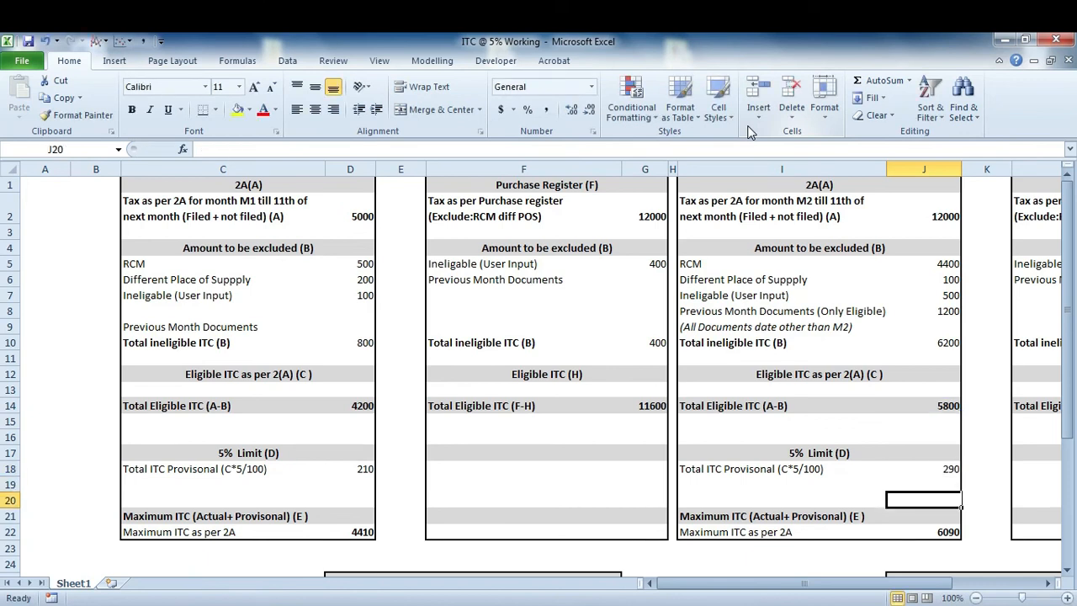
{"action": "key", "text": "Down"}
{"action": "key", "text": "Down"}
{"action": "key", "text": "Down"}
{"action": "key", "text": "Down"}
{"action": "key", "text": "Down"}
{"action": "key", "text": "Down"}
{"action": "key", "text": "Down"}
{"action": "key", "text": "Down"}
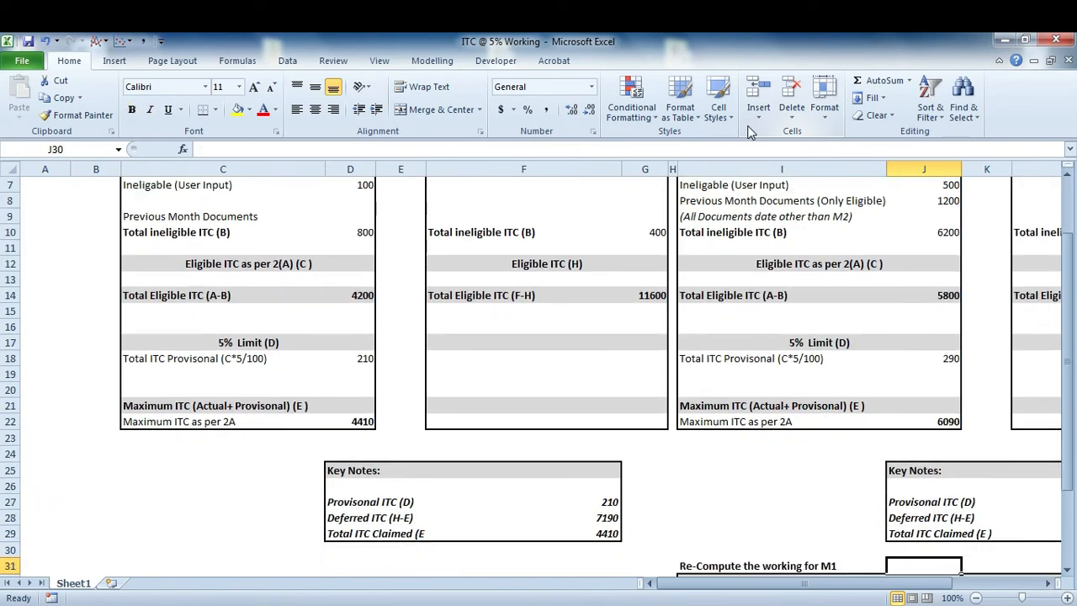
{"action": "key", "text": "Down"}
{"action": "key", "text": "Down"}
Step: Move across to the M2 purchase register and view the Total Eligible ITC (F-H) formula in M14
{"action": "key", "text": "Right"}
{"action": "key", "text": "Right"}
{"action": "key", "text": "Right"}
{"action": "key", "text": "Right"}
{"action": "key", "text": "Right"}
{"action": "key", "text": "Up"}
{"action": "key", "text": "Up"}
{"action": "key", "text": "Up"}
{"action": "key", "text": "Up"}
{"action": "key", "text": "Up"}
{"action": "key", "text": "Up"}
{"action": "key", "text": "Up"}
{"action": "key", "text": "Up"}
{"action": "key", "text": "Up"}
{"action": "key", "text": "Up"}
{"action": "key", "text": "Up"}
{"action": "key", "text": "Up"}
{"action": "key", "text": "Up"}
{"action": "key", "text": "Up"}
{"action": "key", "text": "Up"}
{"action": "key", "text": "Up"}
{"action": "key", "text": "Up"}
{"action": "key", "text": "Up"}
{"action": "key", "text": "Up"}
{"action": "key", "text": "Up"}
{"action": "key", "text": "Up"}
{"action": "key", "text": "Up"}
{"action": "key", "text": "Up"}
{"action": "key", "text": "Up"}
{"action": "key", "text": "Down"}
{"action": "key", "text": "Down"}
{"action": "key", "text": "Down"}
{"action": "key", "text": "Down"}
{"action": "key", "text": "Down"}
{"action": "key", "text": "Down"}
{"action": "key", "text": "Left"}
{"action": "key", "text": "Left"}
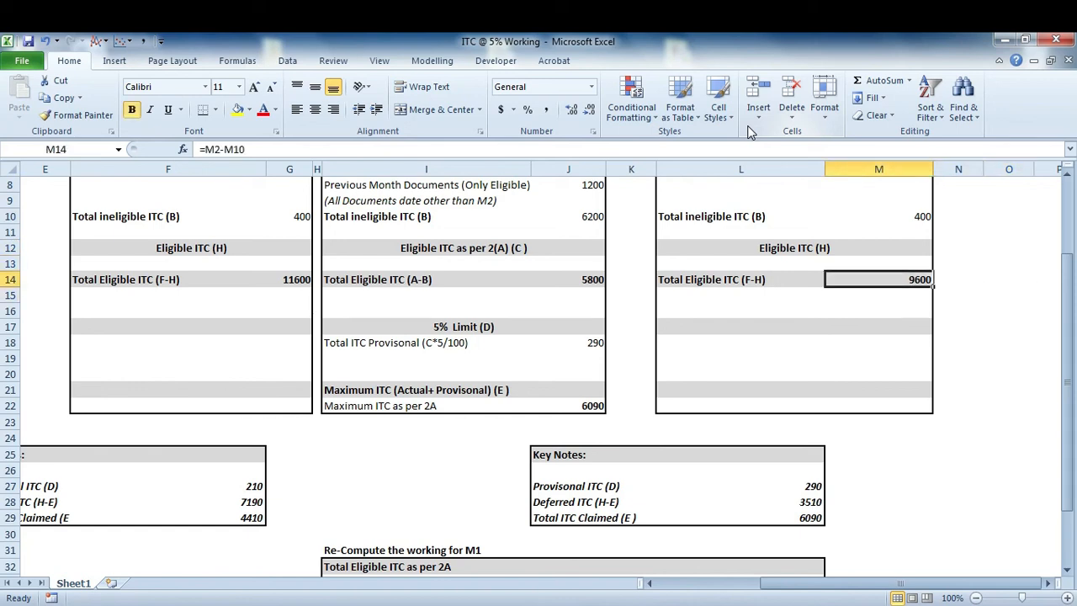
Step: Compare the Total ITC Claimed (E) and Deferred ITC (H-E) formulas in L29 and L28 of the M2 Key Notes
{"action": "key", "text": "Down"}
{"action": "key", "text": "Down"}
{"action": "key", "text": "Down"}
{"action": "key", "text": "Down"}
{"action": "key", "text": "Down"}
{"action": "key", "text": "Down"}
{"action": "key", "text": "Down"}
{"action": "key", "text": "Down"}
{"action": "key", "text": "Down"}
{"action": "key", "text": "Down"}
{"action": "key", "text": "Down"}
{"action": "key", "text": "Down"}
{"action": "key", "text": "Down"}
{"action": "key", "text": "Down"}
{"action": "key", "text": "Down"}
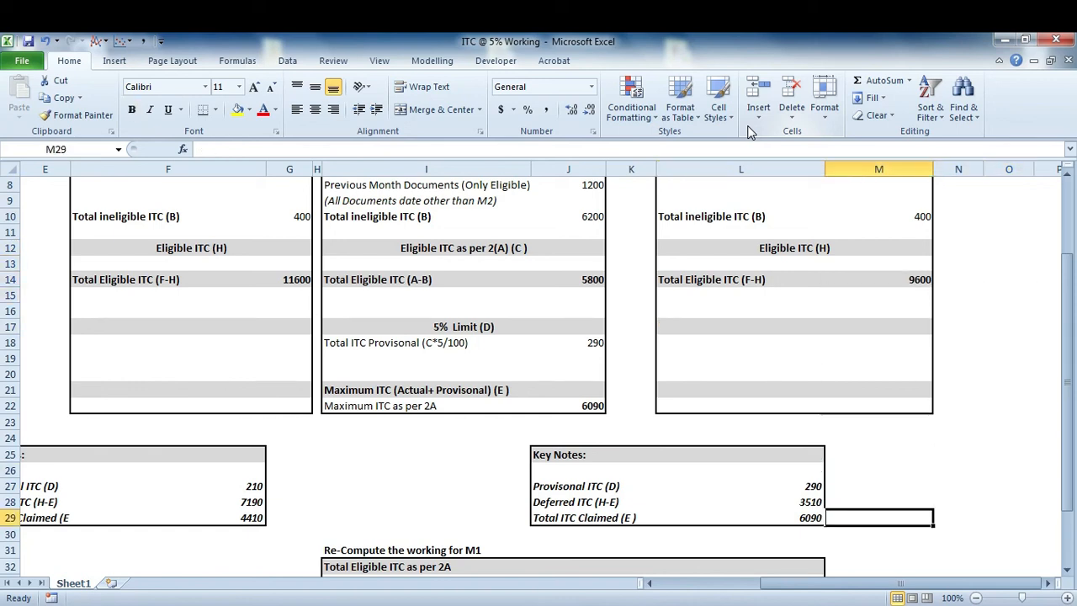
{"action": "key", "text": "Left"}
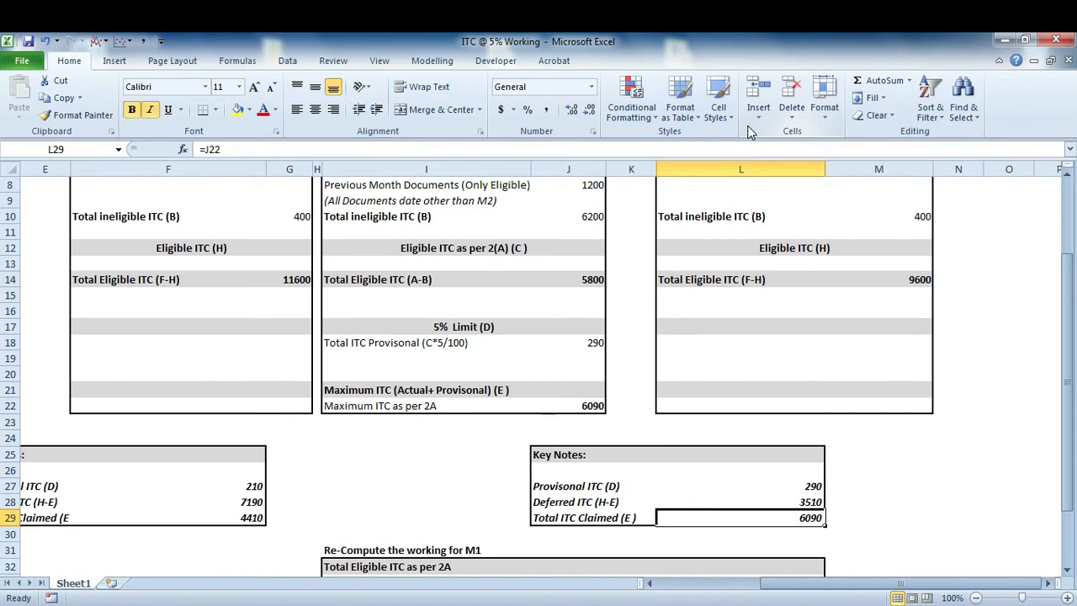
{"action": "key", "text": "Up"}
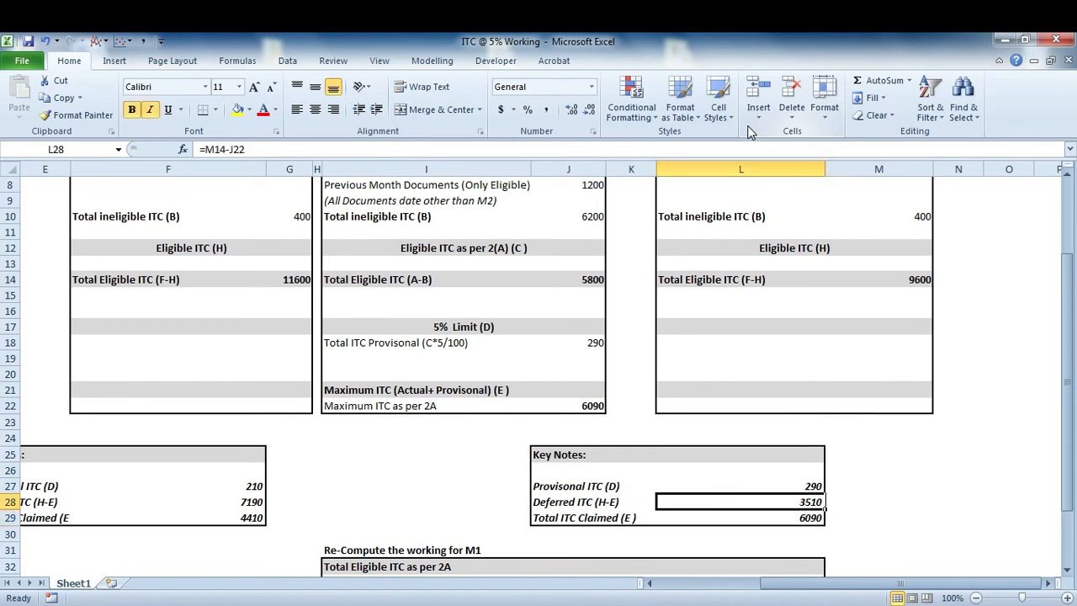
{"action": "key", "text": "Down"}
{"action": "key", "text": "Up"}
{"action": "key", "text": "Down"}
{"action": "key", "text": "Up"}
Step: Look down column L from the M2 Key Notes through the whole Re-Compute the working for M1 block
{"action": "key", "text": "Down"}
{"action": "key", "text": "Down"}
{"action": "key", "text": "Down"}
{"action": "key", "text": "Down"}
{"action": "key", "text": "Down"}
{"action": "key", "text": "Down"}
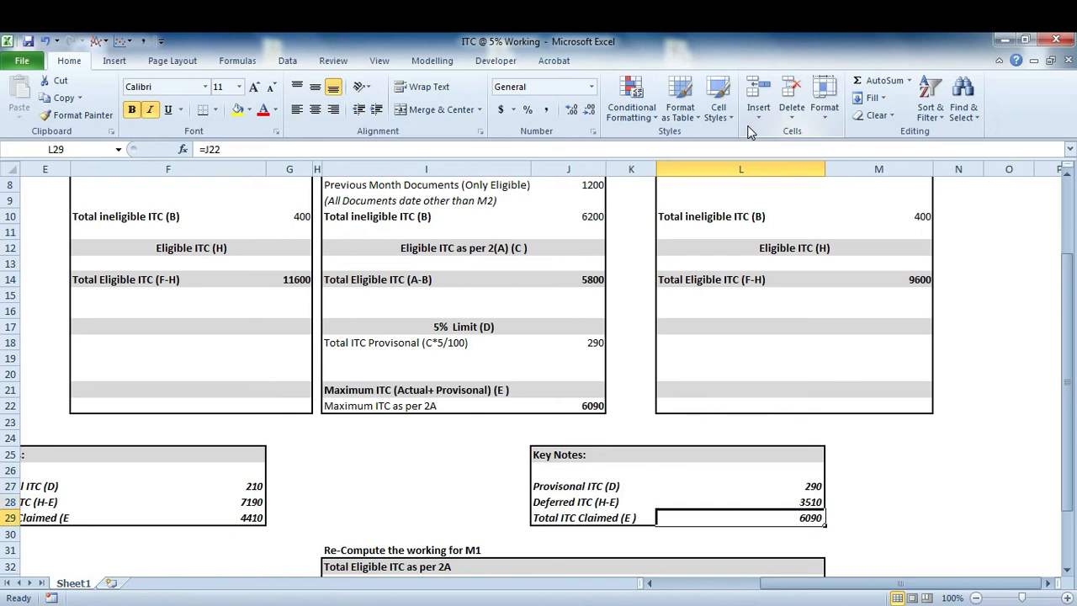
{"action": "key", "text": "Down"}
{"action": "key", "text": "Down"}
{"action": "key", "text": "Down"}
{"action": "key", "text": "Down"}
{"action": "key", "text": "Down"}
{"action": "key", "text": "Down"}
{"action": "key", "text": "Down"}
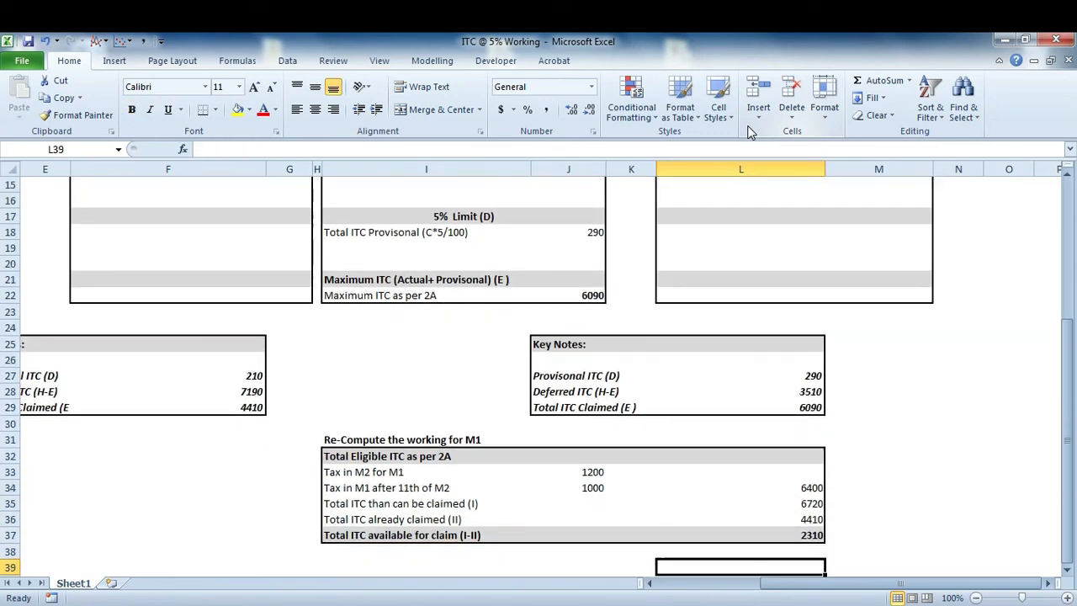
Step: Return to the Re-Compute the working for M1 heading in I31 and the Total Eligible ITC as per 2A row beneath
{"action": "key", "text": "Up"}
{"action": "key", "text": "Up"}
{"action": "key", "text": "Up"}
{"action": "key", "text": "Up"}
{"action": "key", "text": "Up"}
{"action": "key", "text": "Up"}
{"action": "key", "text": "Up"}
{"action": "key", "text": "Up"}
{"action": "key", "text": "Up"}
{"action": "key", "text": "Left"}
{"action": "key", "text": "Left"}
{"action": "key", "text": "Left"}
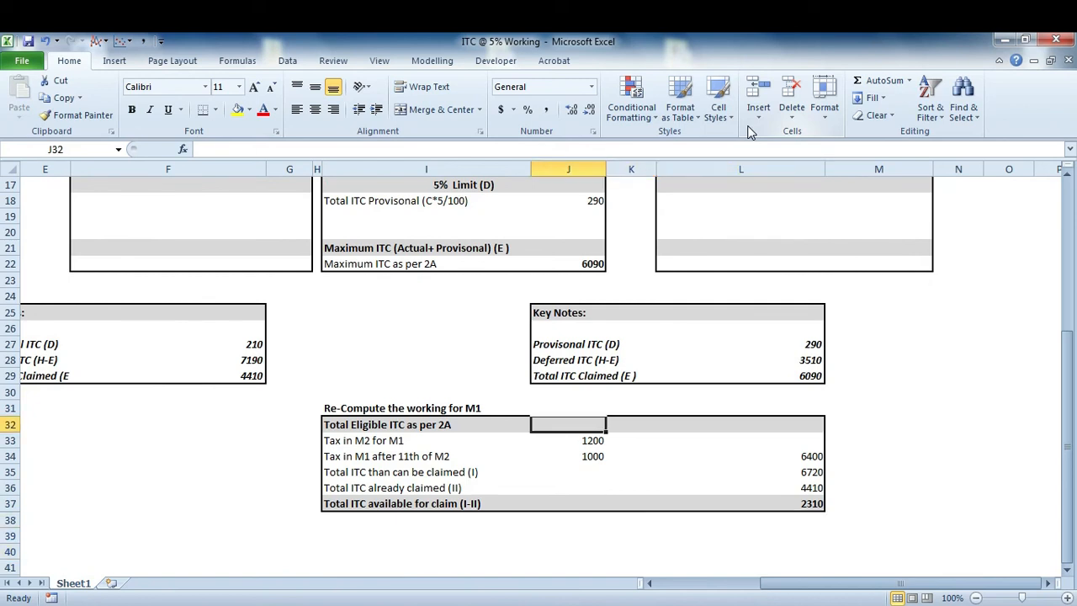
{"action": "key", "text": "Down"}
{"action": "key", "text": "Up"}
{"action": "key", "text": "Up"}
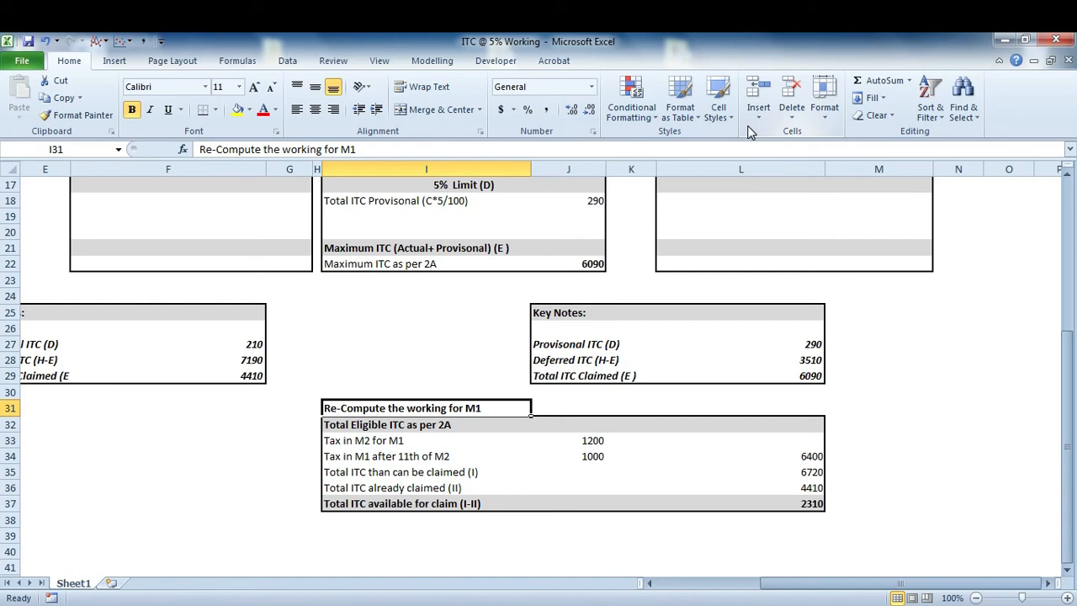
{"action": "key", "text": "Down"}
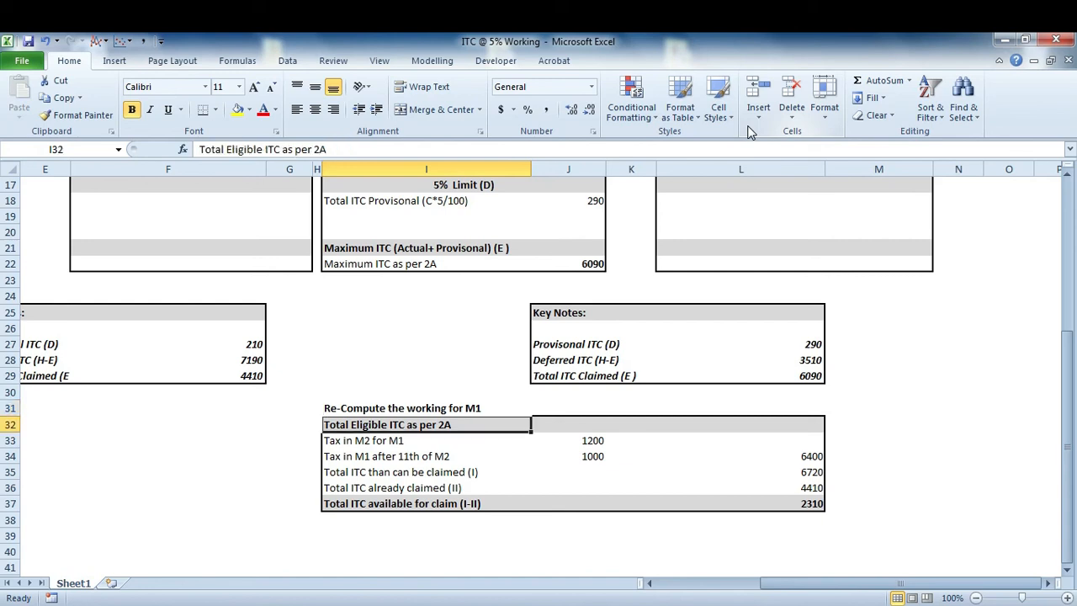
Step: Review the Tax in M2 for M1 and Tax in M1 after 11th of M2 entries in I33:J34
{"action": "key", "text": "Down"}
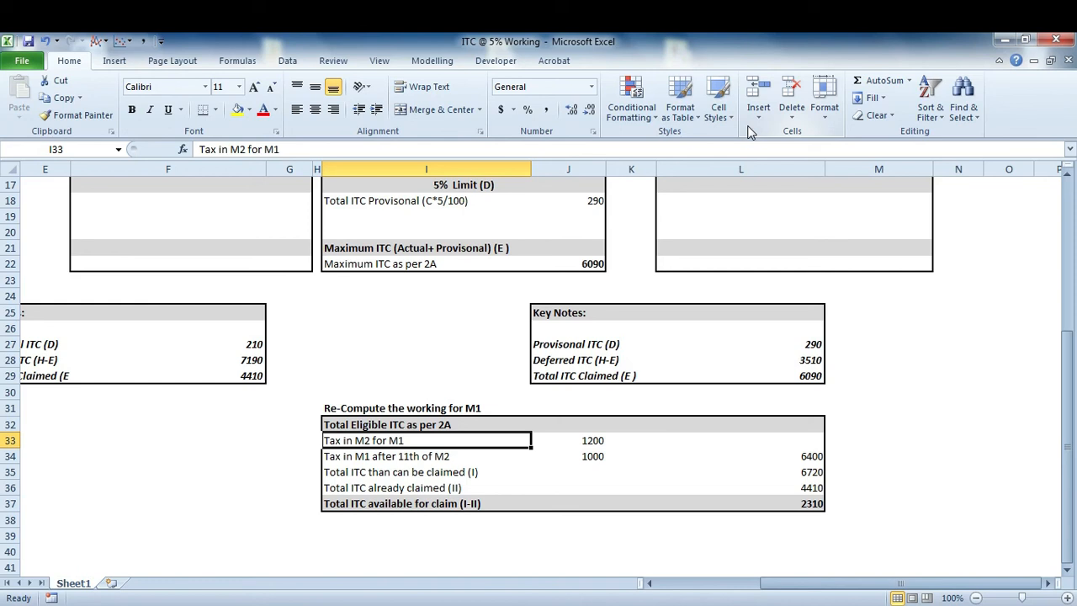
{"action": "key", "text": "Down"}
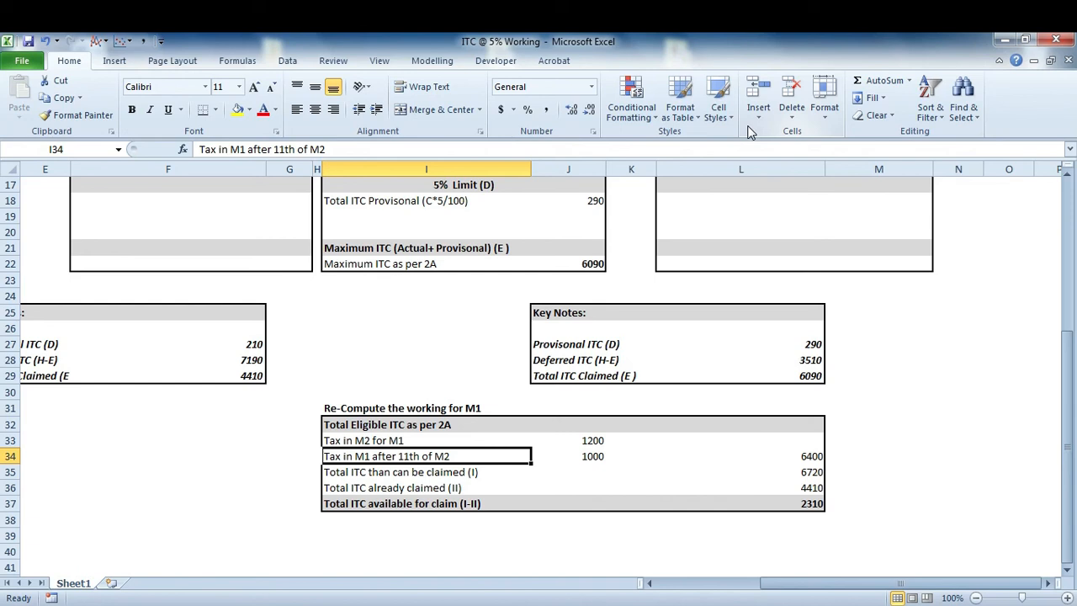
{"action": "key", "text": "Right"}
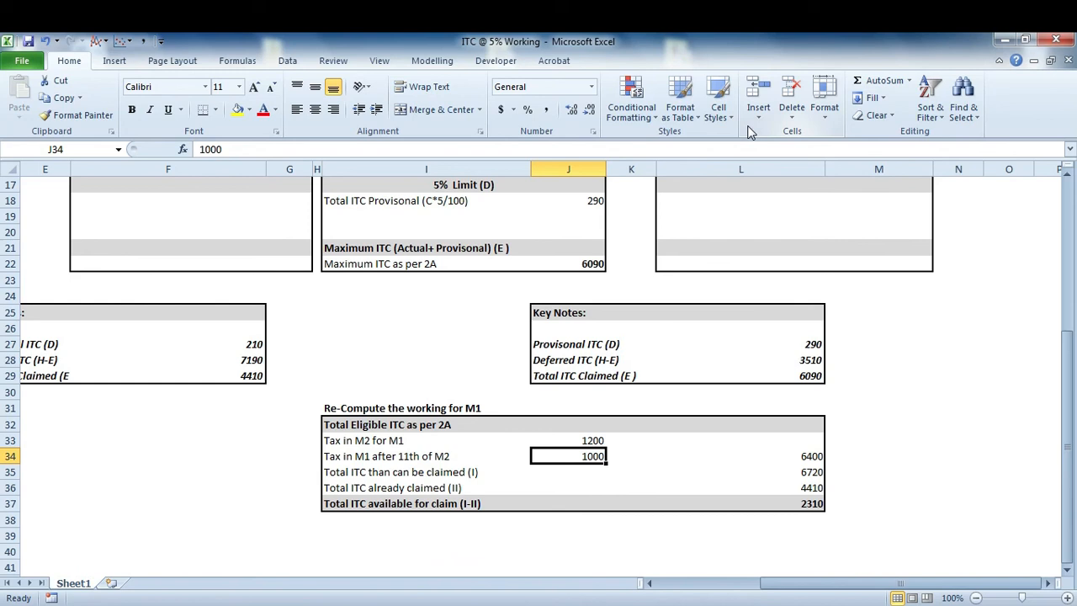
{"action": "key", "text": "Up"}
{"action": "key", "text": "Left"}
{"action": "key", "text": "Right"}
{"action": "key", "text": "Left"}
{"action": "key", "text": "Right"}
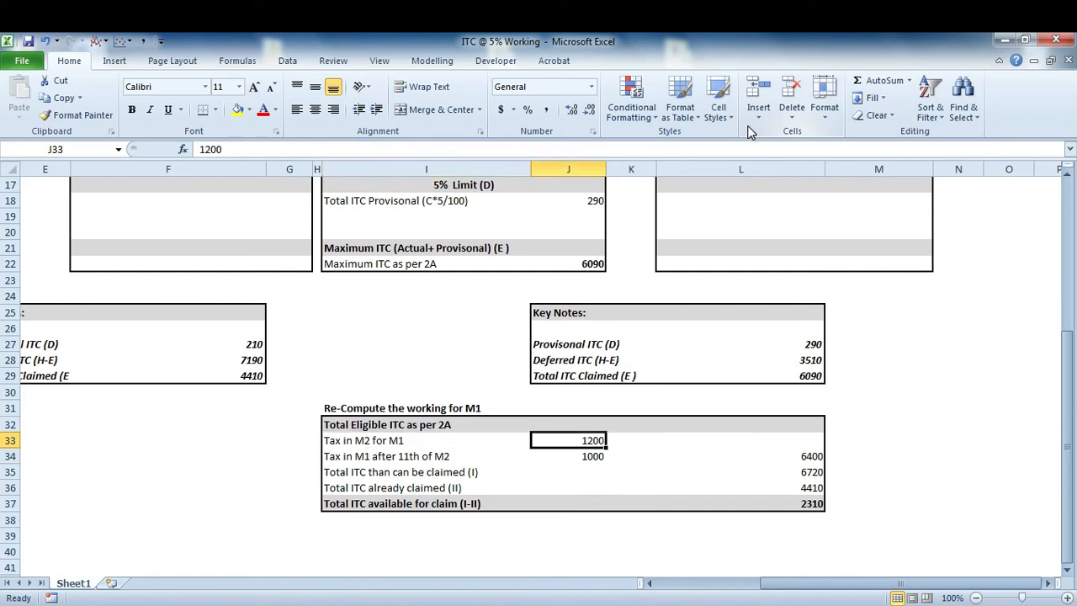
{"action": "key", "text": "Down"}
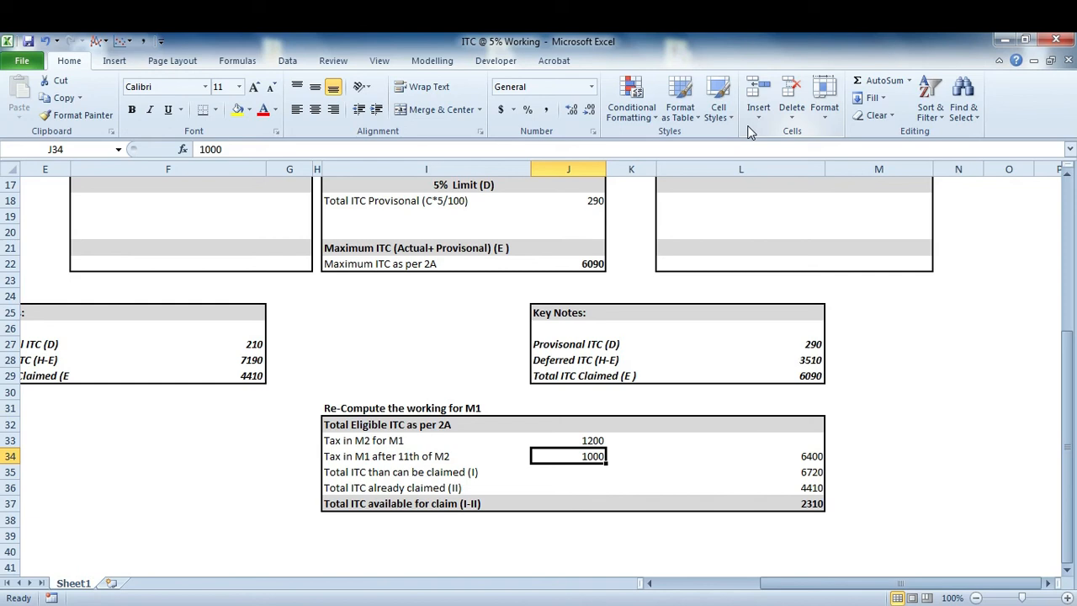
Step: Inspect the formula in L34 that totals M1's recomputed eligible ITC as per 2A
{"action": "key", "text": "Right"}
{"action": "key", "text": "Right"}
{"action": "key", "text": "Right"}
{"action": "key", "text": "Left"}
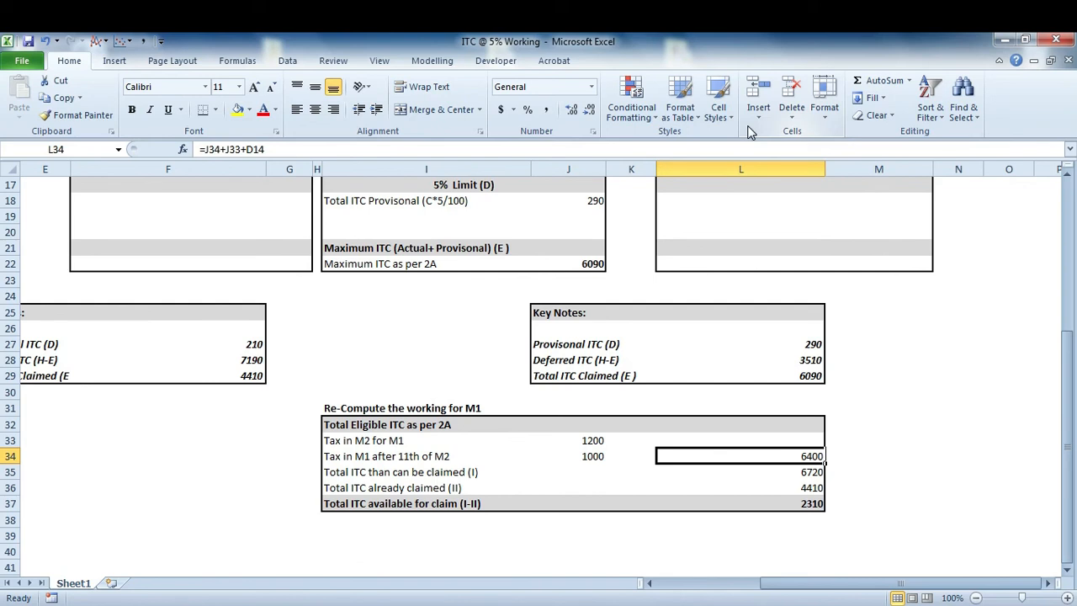
{"action": "key", "text": "F2"}
{"action": "key", "text": "Escape"}
{"action": "key", "text": "F2"}
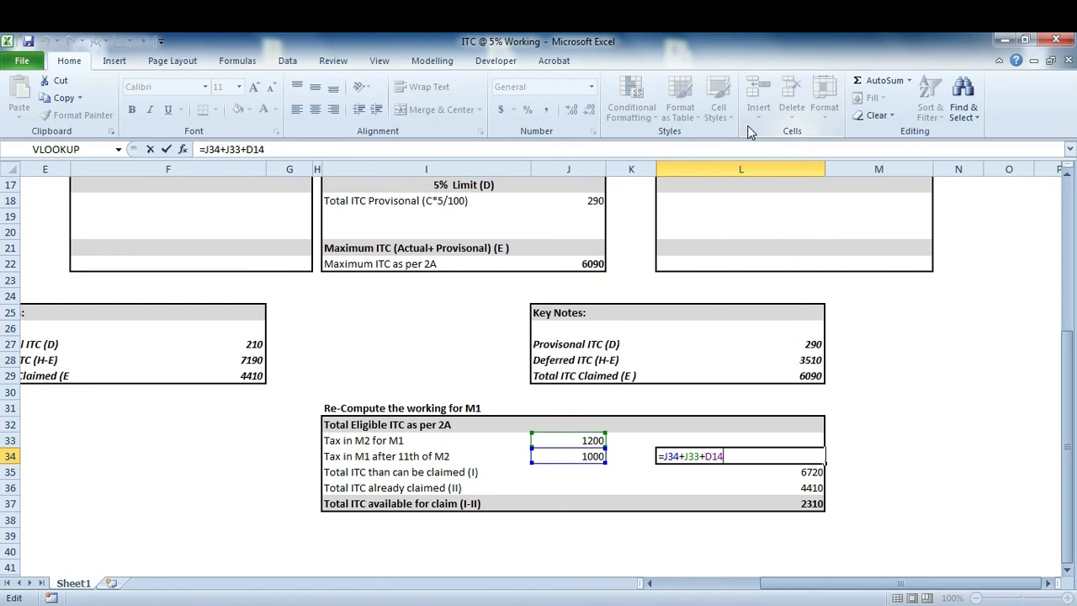
{"action": "key", "text": "ctrl+Return"}
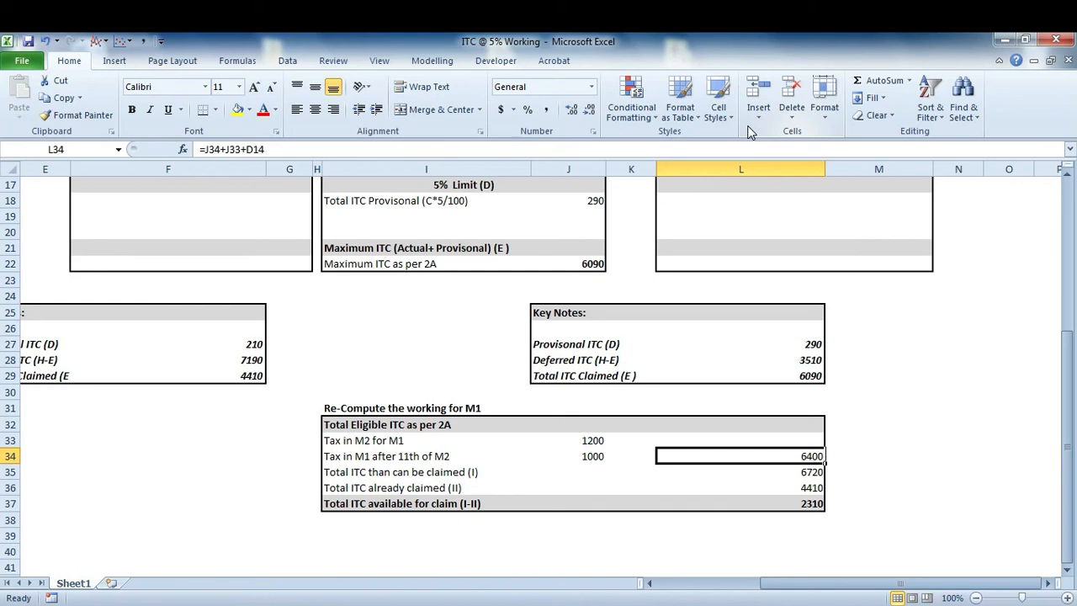
Step: Check the Tax in M2 for M1 amount in J33 that feeds the recomputed eligible ITC
{"action": "key", "text": "Left"}
{"action": "key", "text": "Up"}
{"action": "key", "text": "Left"}
{"action": "key", "text": "Down"}
{"action": "key", "text": "Up"}
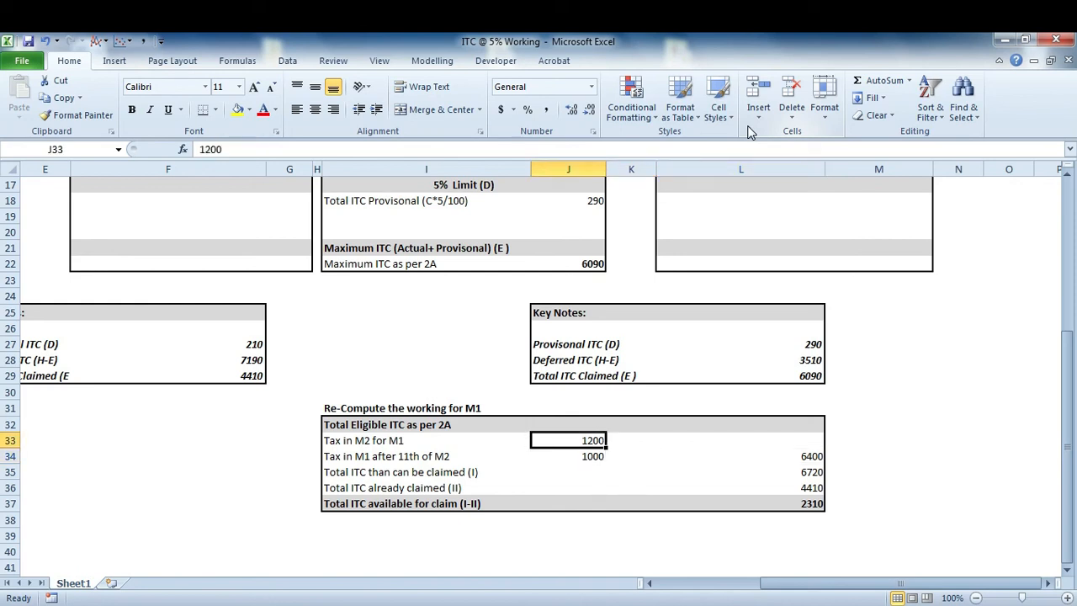
Step: Inspect the formula in L35 that works out M1's total claimable ITC, leaving it unedited
{"action": "key", "text": "Right"}
{"action": "key", "text": "Right"}
{"action": "key", "text": "Right"}
{"action": "key", "text": "Down"}
{"action": "key", "text": "Left"}
{"action": "key", "text": "Down"}
{"action": "key", "text": "F2"}
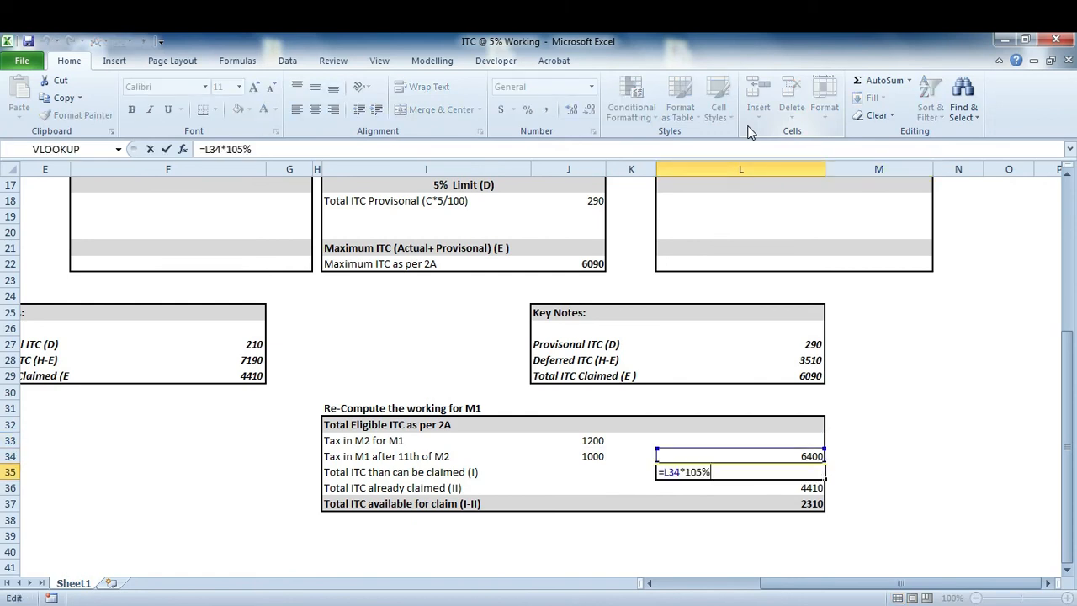
{"action": "key", "text": "Escape"}
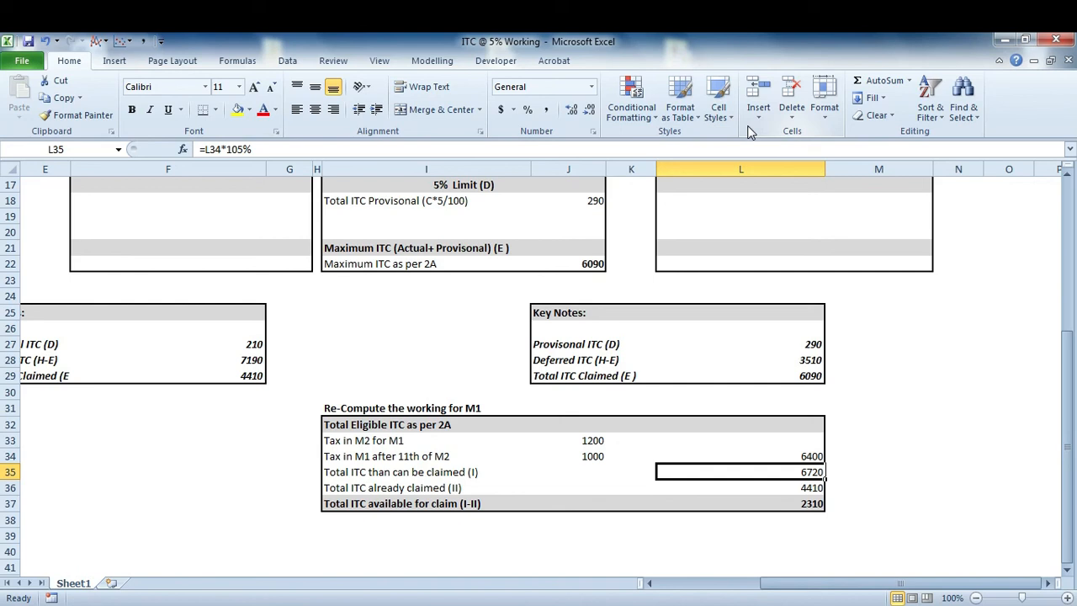
Step: Inspect the already claimed ITC reference in L36 and the formula in L37 for the ITC available for claim
{"action": "key", "text": "Down"}
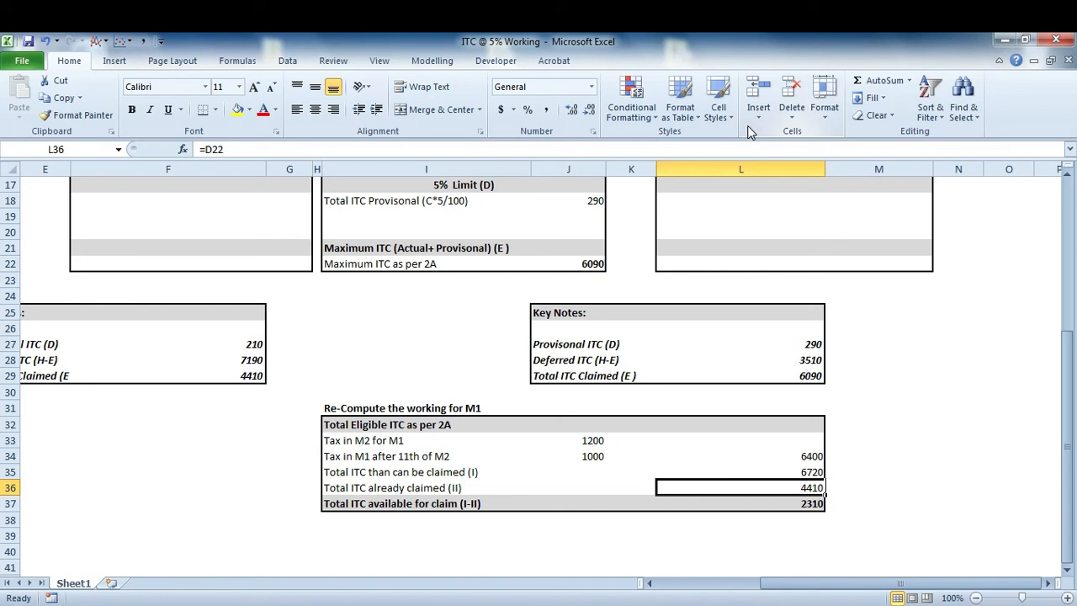
{"action": "key", "text": "Down"}
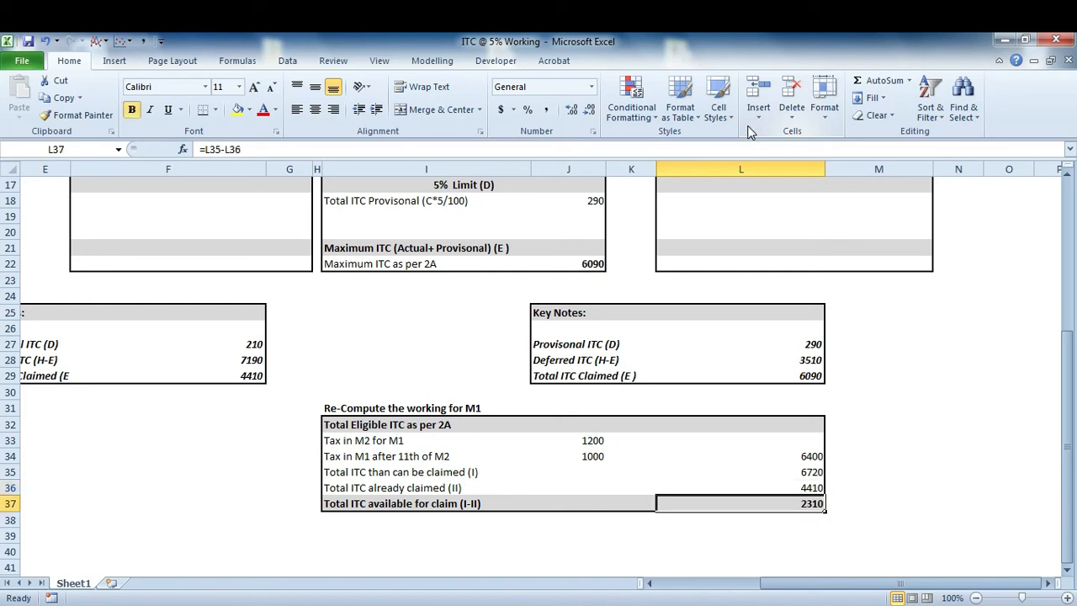
{"action": "key", "text": "F2"}
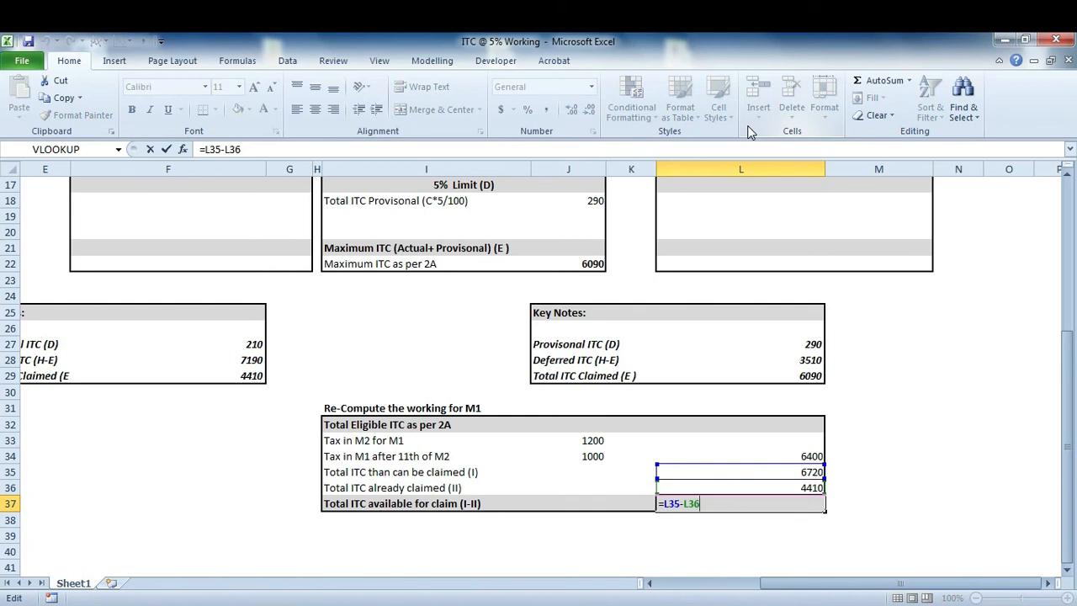
{"action": "key", "text": "ctrl+Return"}
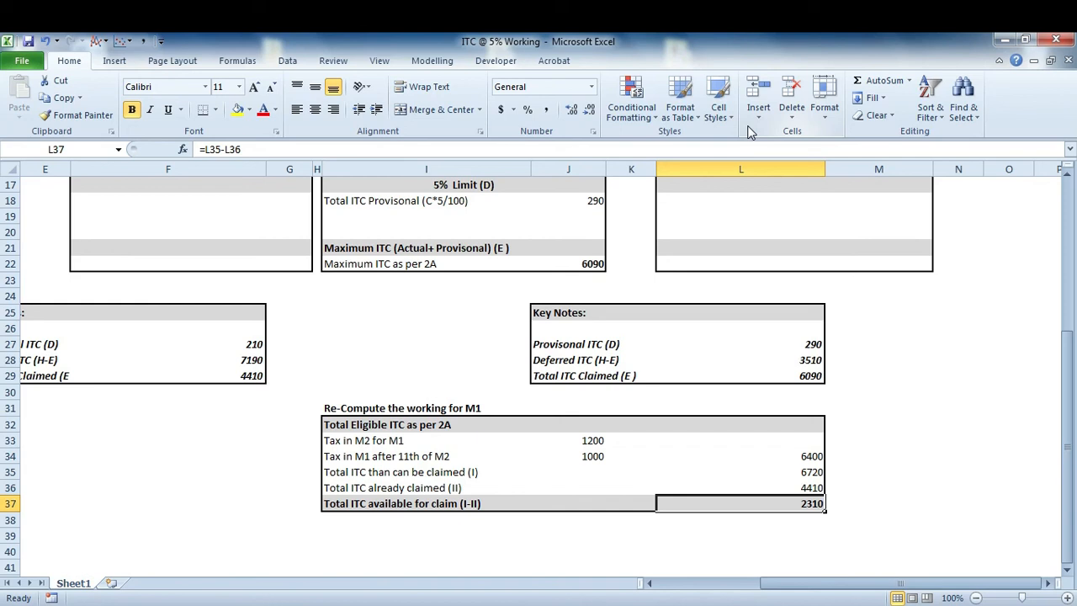
Step: Return from the M1 re-computation to the Total ineligible ITC (B) row of the M1 working in C10
{"action": "key", "text": "Up"}
{"action": "key", "text": "Up"}
{"action": "key", "text": "Up"}
{"action": "key", "text": "Up"}
{"action": "key", "text": "Up"}
{"action": "key", "text": "Up"}
{"action": "key", "text": "Up"}
{"action": "key", "text": "Up"}
{"action": "key", "text": "Up"}
{"action": "key", "text": "Up"}
{"action": "key", "text": "Up"}
{"action": "key", "text": "Up"}
{"action": "key", "text": "Up"}
{"action": "key", "text": "Up"}
{"action": "key", "text": "Up"}
{"action": "key", "text": "Up"}
{"action": "key", "text": "Up"}
{"action": "key", "text": "Up"}
{"action": "key", "text": "Up"}
{"action": "key", "text": "Up"}
{"action": "key", "text": "Left"}
{"action": "key", "text": "Left"}
{"action": "key", "text": "Left"}
{"action": "key", "text": "Left"}
{"action": "key", "text": "Left"}
{"action": "key", "text": "Left"}
{"action": "key", "text": "Left"}
{"action": "key", "text": "Left"}
{"action": "key", "text": "Left"}
{"action": "key", "text": "Left"}
{"action": "key", "text": "Left"}
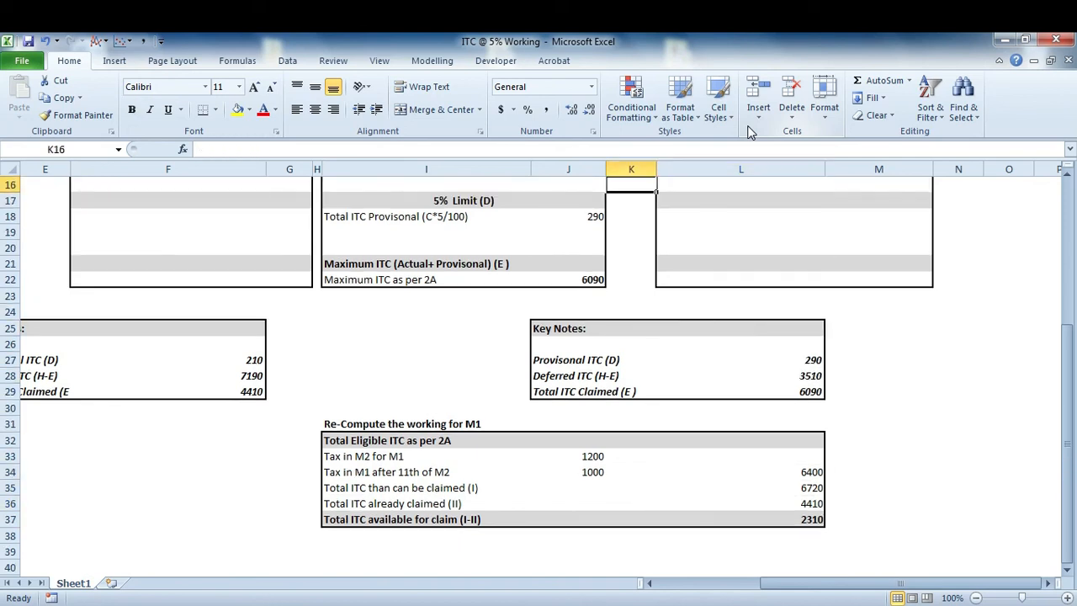
{"action": "key", "text": "Up"}
{"action": "key", "text": "Up"}
{"action": "key", "text": "Up"}
{"action": "key", "text": "Up"}
{"action": "key", "text": "Up"}
{"action": "key", "text": "Up"}
{"action": "key", "text": "Right"}
{"action": "key", "text": "Right"}
{"action": "key", "text": "Right"}
{"action": "key", "text": "Right"}
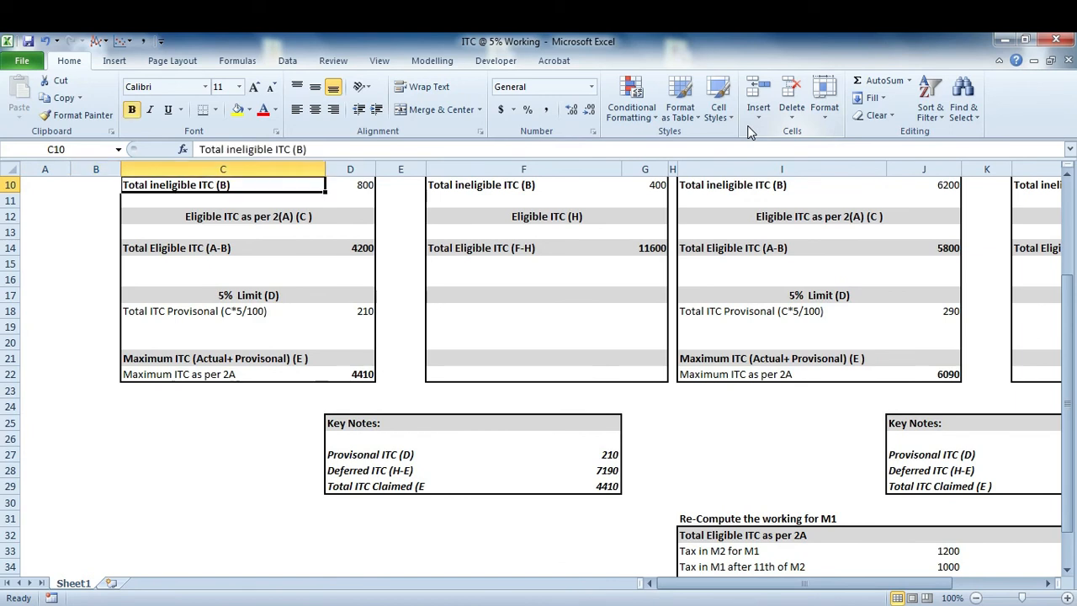
Step: Review M1's Total Eligible ITC row across to the F-H figure in G14
{"action": "key", "text": "Down"}
{"action": "key", "text": "Down"}
{"action": "key", "text": "Down"}
{"action": "key", "text": "Down"}
{"action": "key", "text": "Right"}
{"action": "key", "text": "Right"}
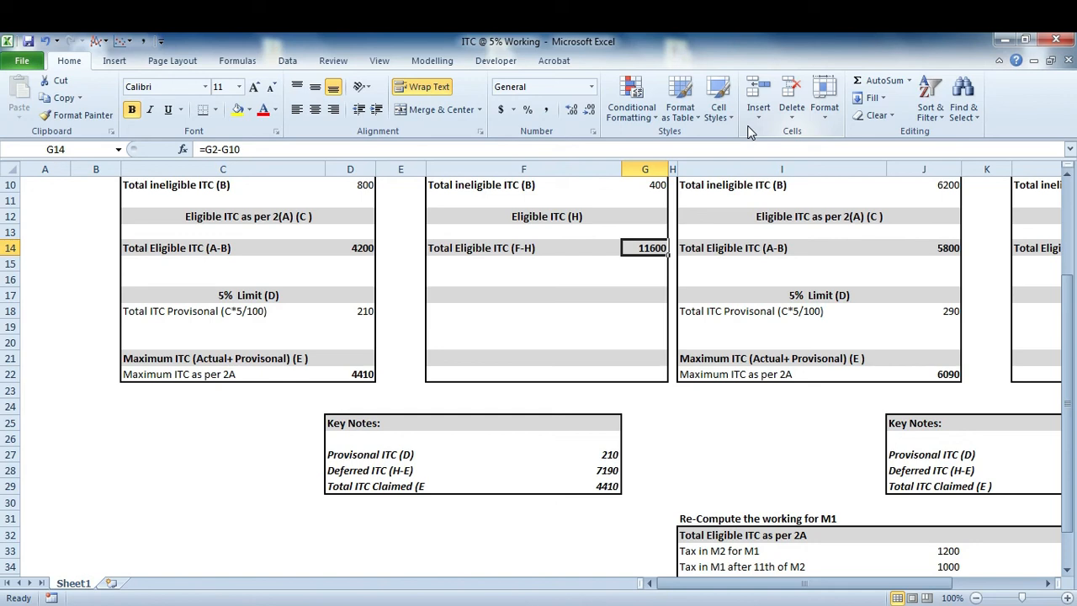
Step: Look down the M1 working past the 5% limit rows and across to M2's Maximum ITC as per 2A in J22
{"action": "key", "text": "Down"}
{"action": "key", "text": "Down"}
{"action": "key", "text": "Down"}
{"action": "key", "text": "Down"}
{"action": "key", "text": "Down"}
{"action": "key", "text": "Down"}
{"action": "key", "text": "Down"}
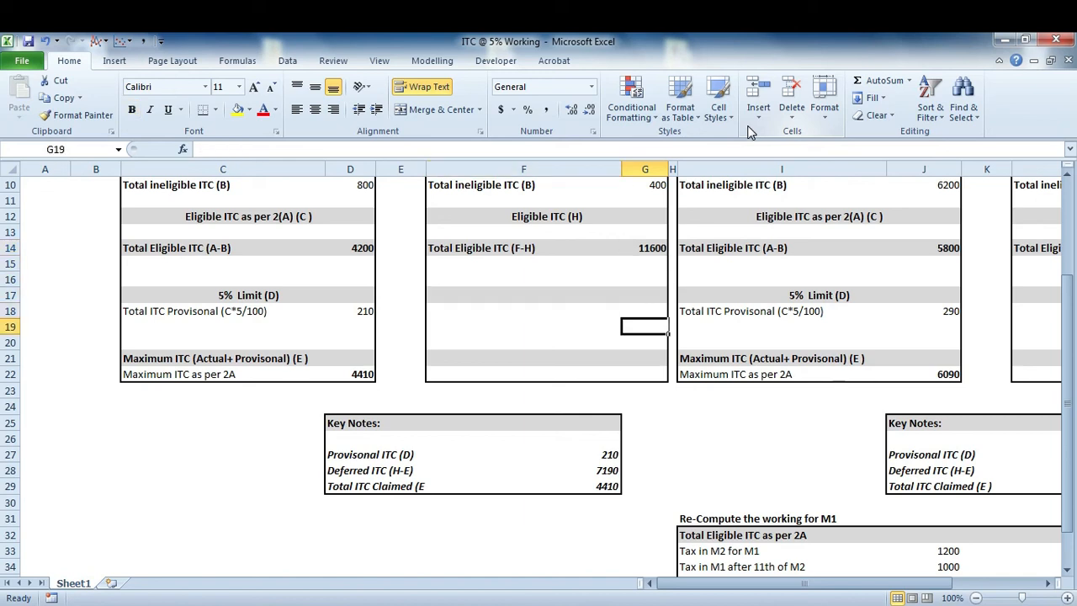
{"action": "key", "text": "Right"}
{"action": "key", "text": "Right"}
{"action": "key", "text": "Right"}
{"action": "key", "text": "Down"}
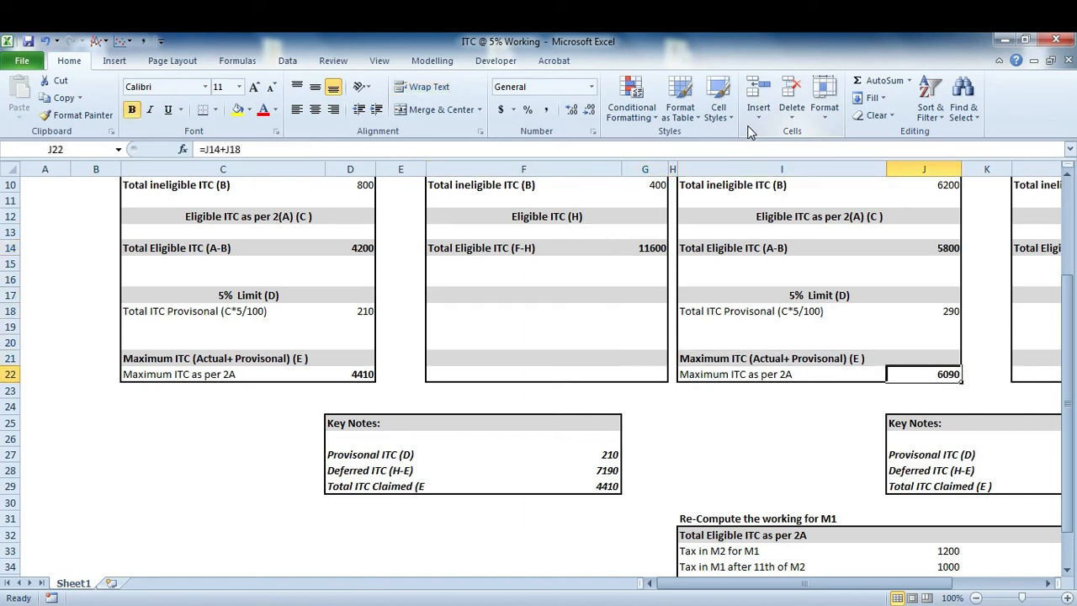
Step: Look over the M2 working and its Key Notes down to the Re-Compute the working for M1 block
{"action": "key", "text": "Right"}
{"action": "key", "text": "Right"}
{"action": "key", "text": "Right"}
{"action": "key", "text": "Left"}
{"action": "key", "text": "Left"}
{"action": "key", "text": "Left"}
{"action": "key", "text": "Down"}
{"action": "key", "text": "Down"}
{"action": "key", "text": "Down"}
{"action": "key", "text": "Down"}
{"action": "key", "text": "Down"}
{"action": "key", "text": "Down"}
{"action": "key", "text": "Down"}
{"action": "key", "text": "Down"}
{"action": "key", "text": "Down"}
{"action": "key", "text": "Down"}
{"action": "key", "text": "Down"}
{"action": "key", "text": "Down"}
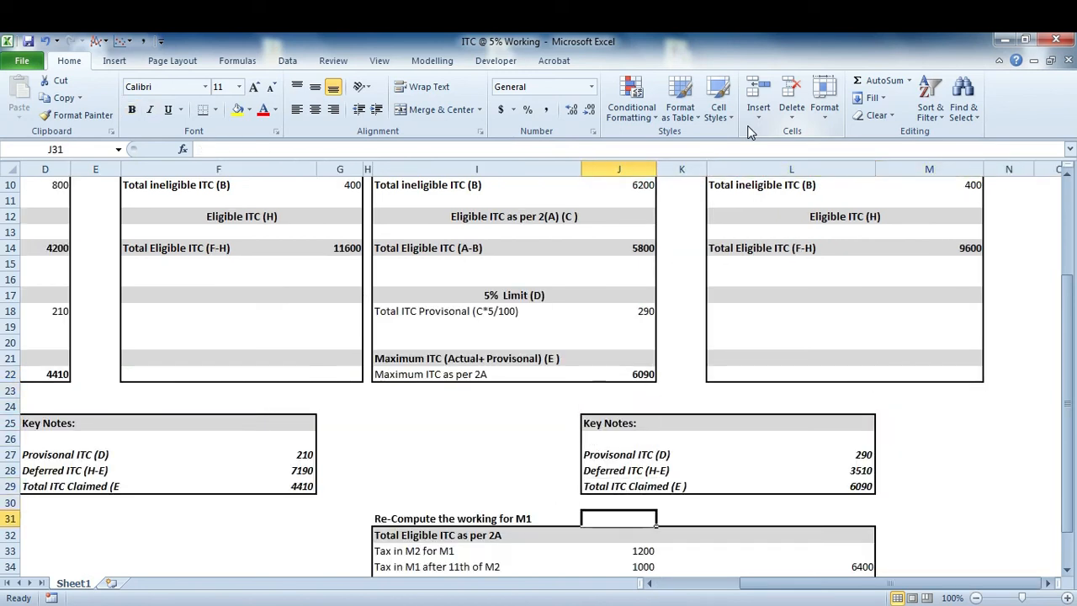
{"action": "key", "text": "Down"}
{"action": "key", "text": "Down"}
{"action": "key", "text": "Down"}
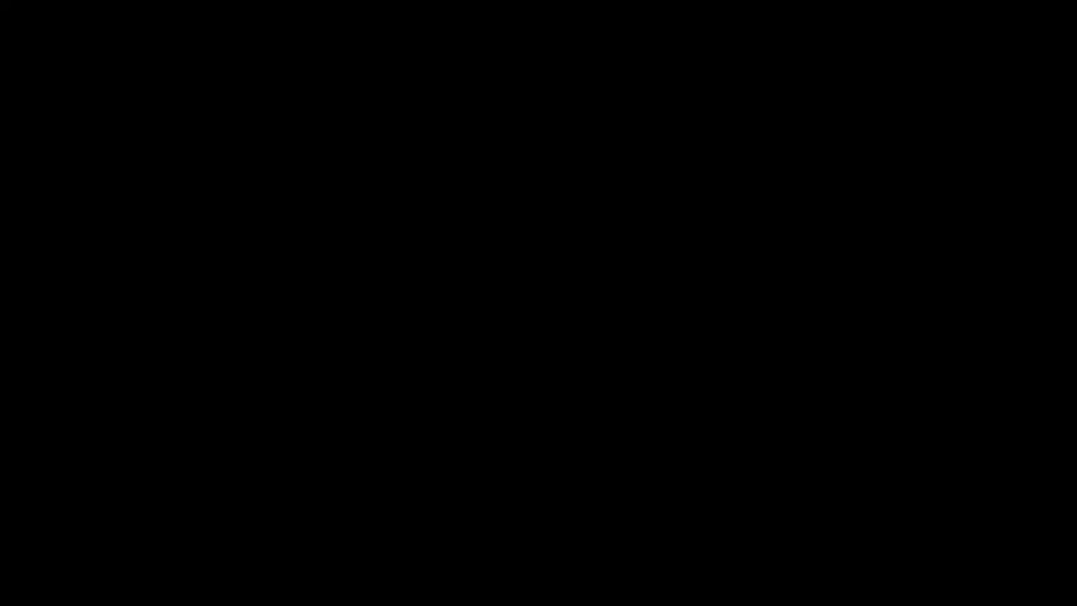